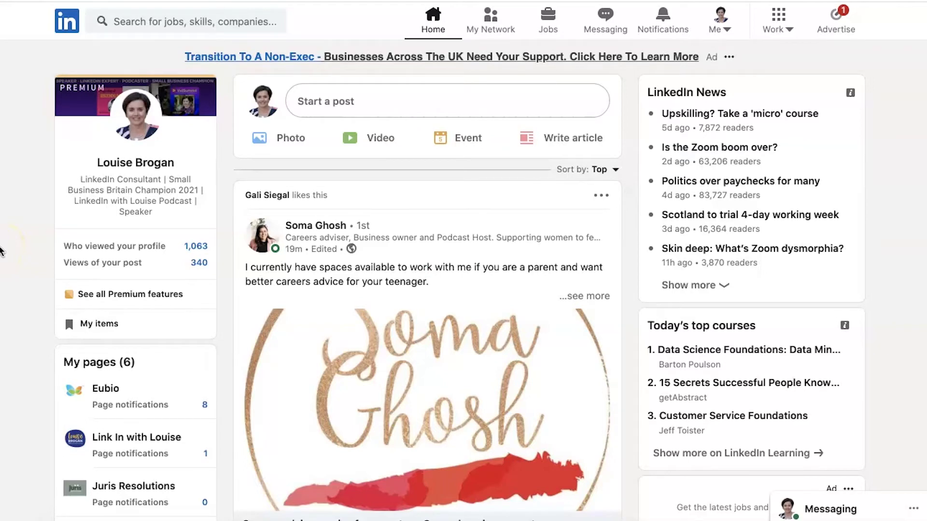
# Step: Open the Link In with Louise admin home and scroll through its 30-day analytics and updates
pyautogui.click(21, 309)
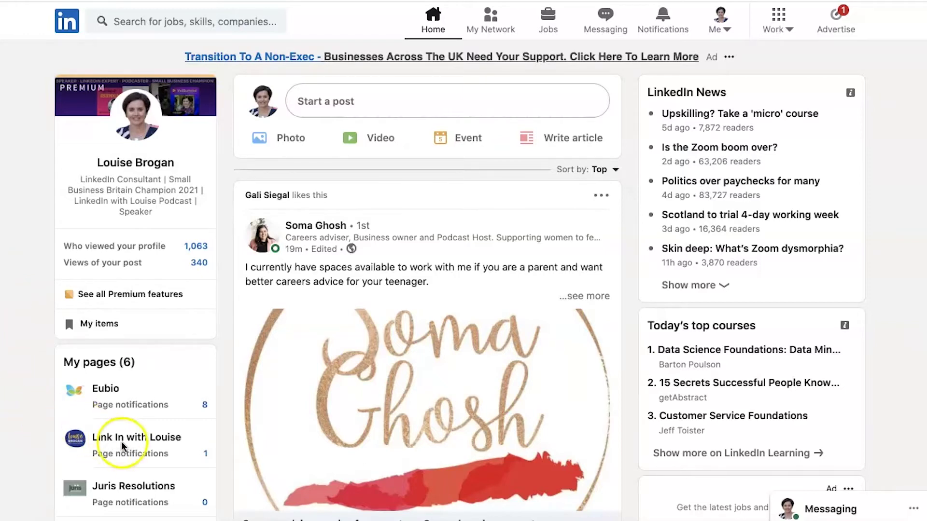
pyautogui.click(134, 439)
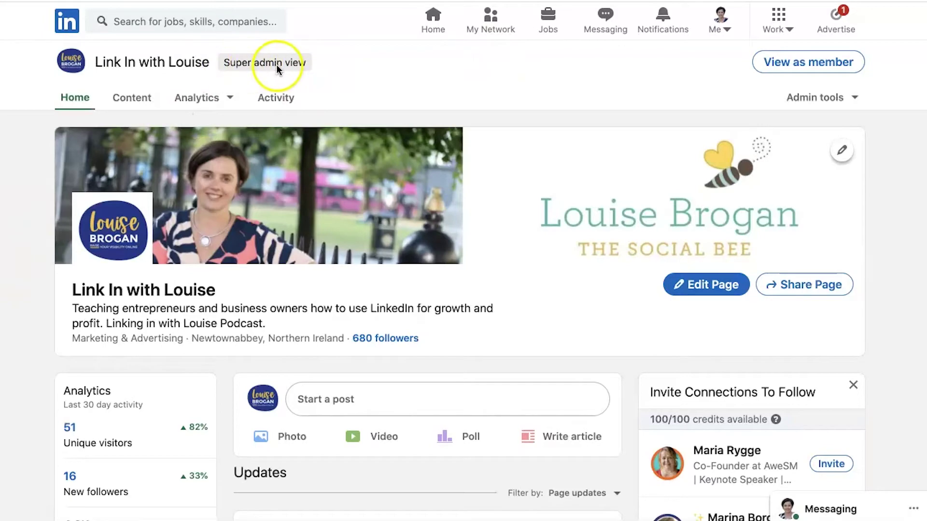
pyautogui.scroll(-3, 19, 429)
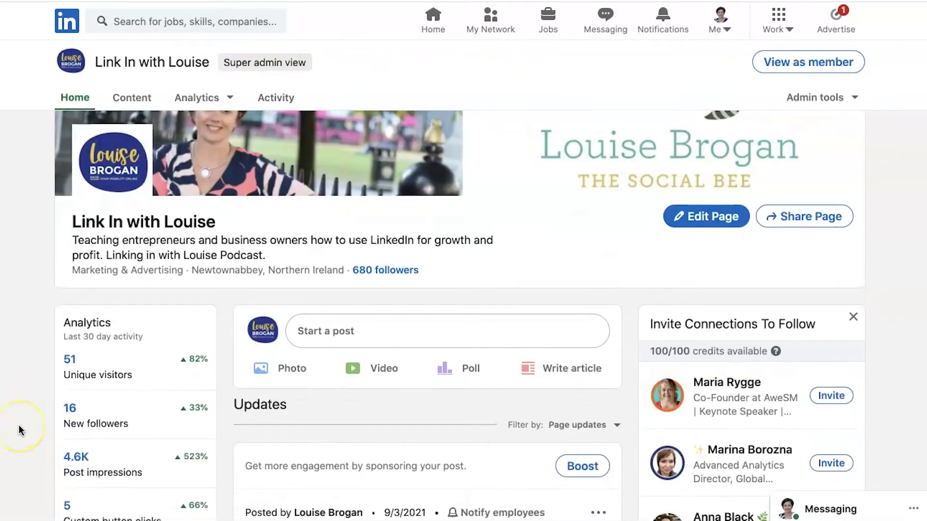
pyautogui.scroll(-2, 17, 429)
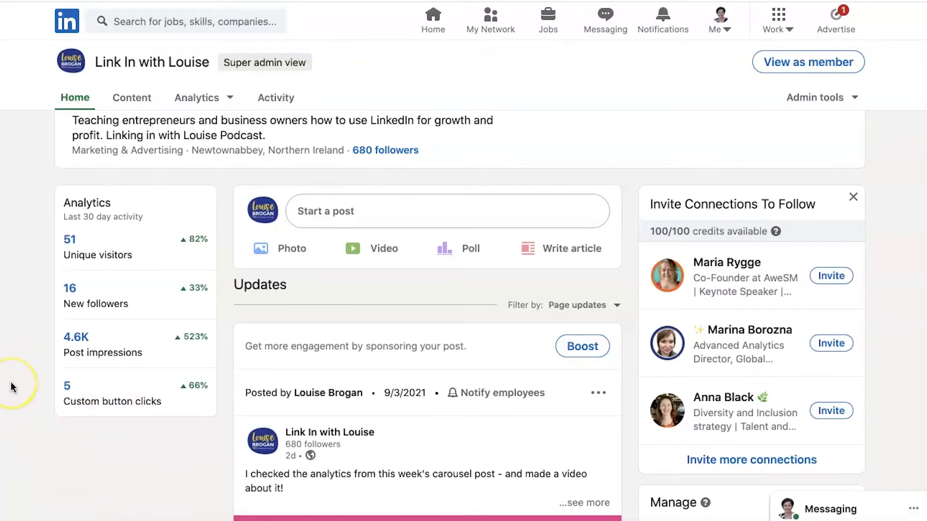
pyautogui.scroll(4, 10, 386)
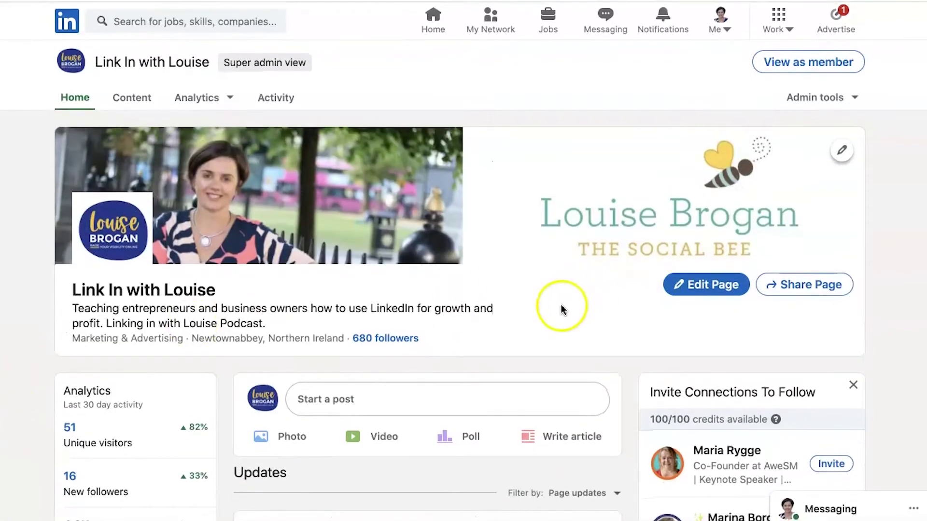
pyautogui.click(812, 64)
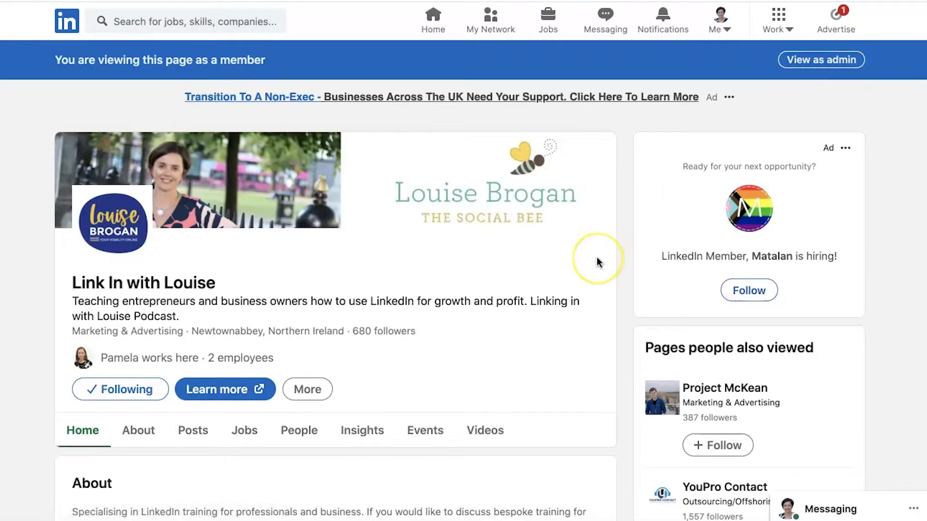
pyautogui.scroll(-2, 597, 262)
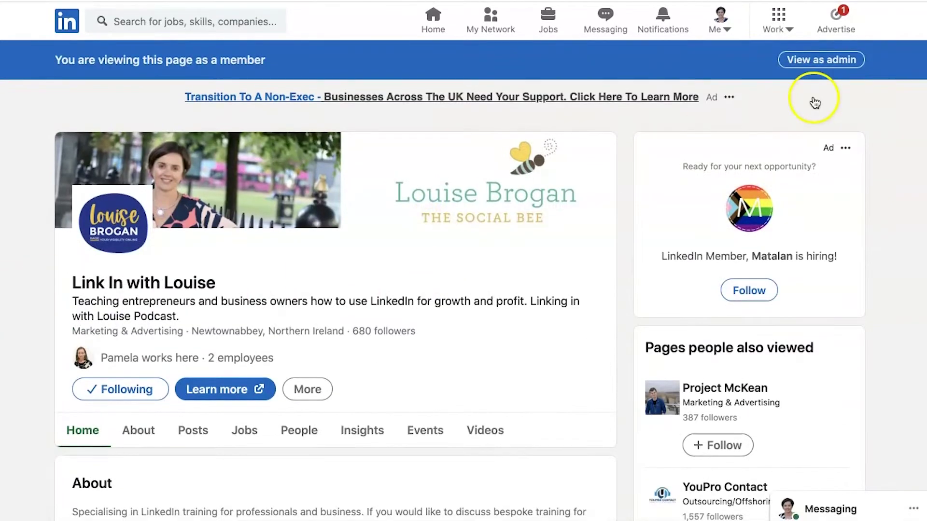
pyautogui.click(828, 60)
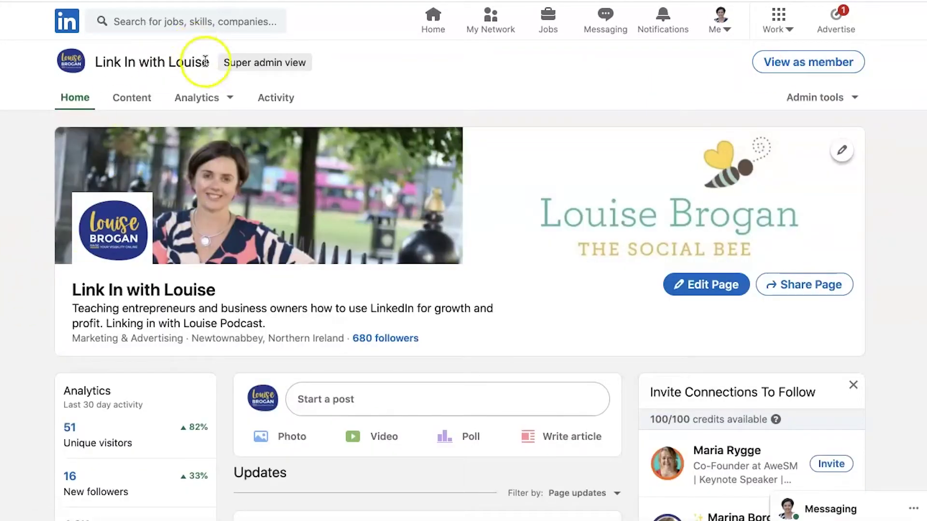
# Step: Go to the page's Visitors analytics and scroll down to Visitor metrics
pyautogui.click(201, 99)
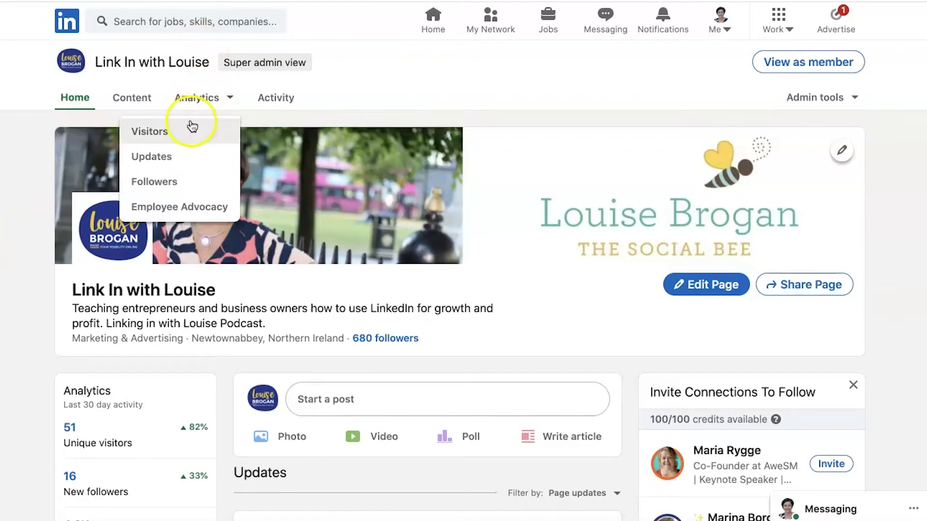
pyautogui.click(199, 158)
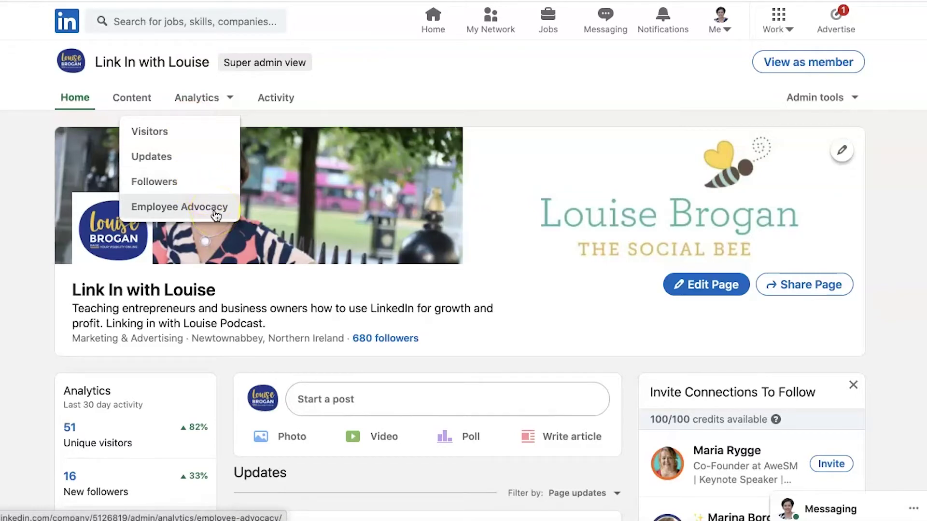
pyautogui.click(215, 136)
pyautogui.click(214, 136)
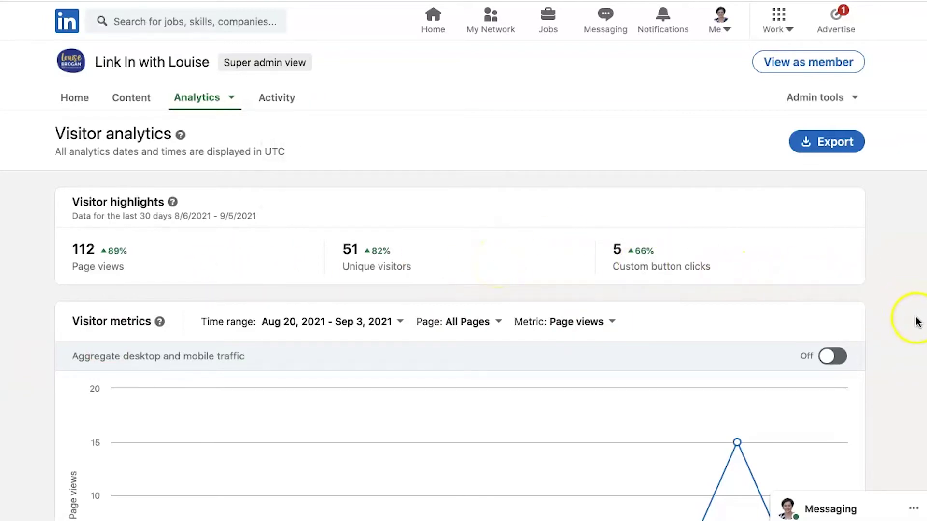
pyautogui.scroll(-3, 916, 320)
pyautogui.scroll(-2, 917, 320)
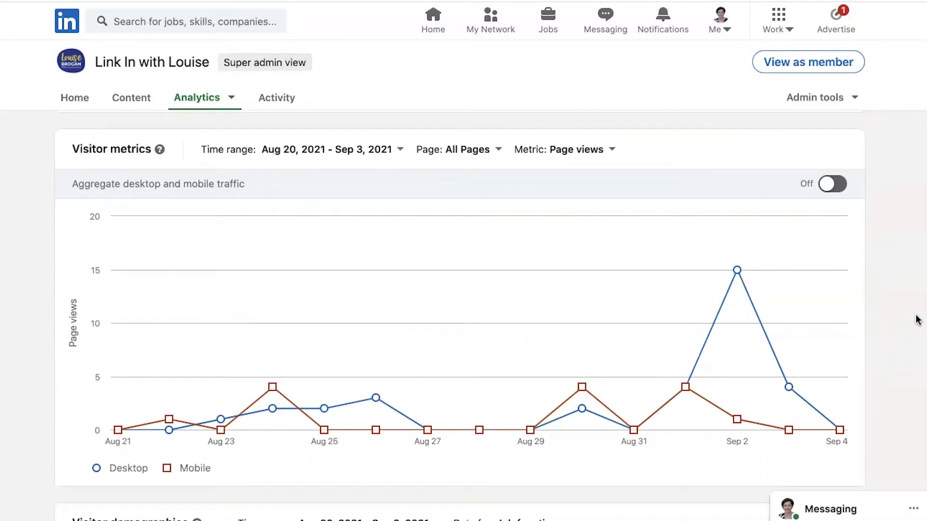
# Step: Toggle Aggregate desktop and mobile traffic on and off, charting Desktop and Mobile separately
pyautogui.moveTo(696, 413)
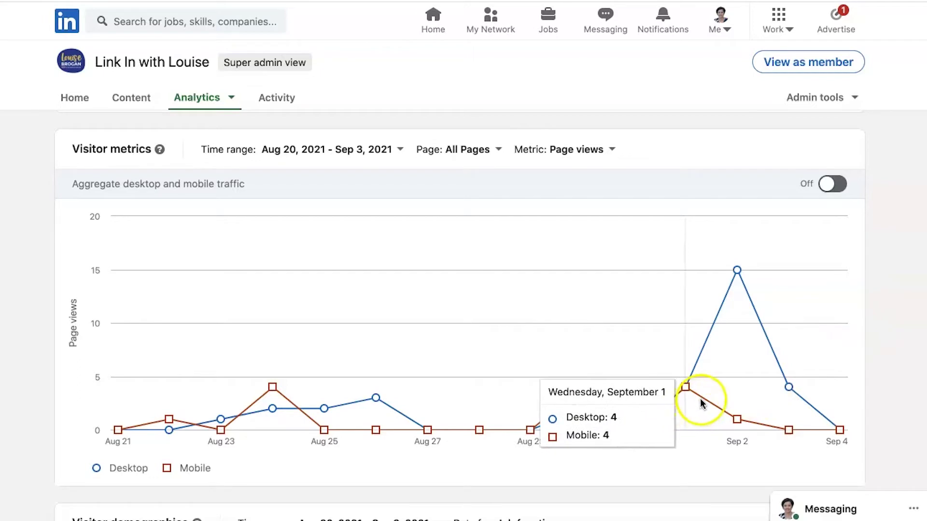
pyautogui.moveTo(738, 270)
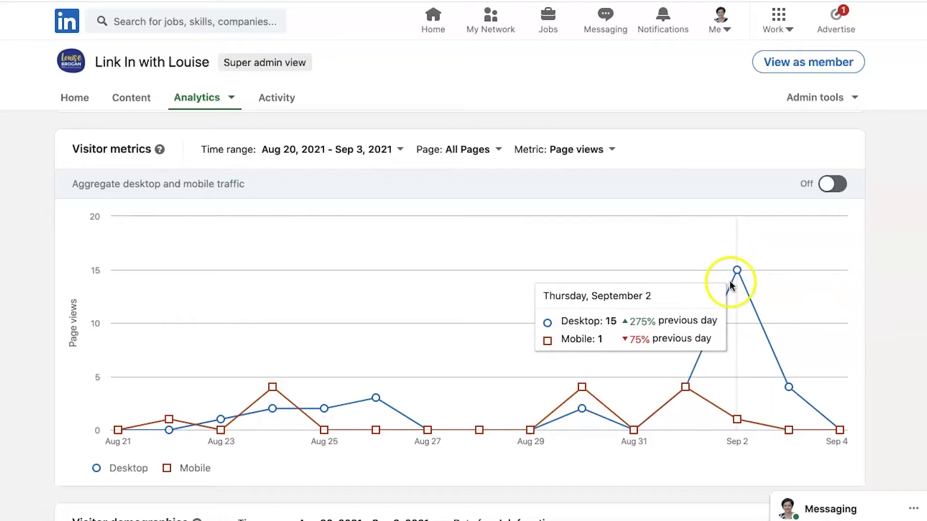
pyautogui.moveTo(583, 387)
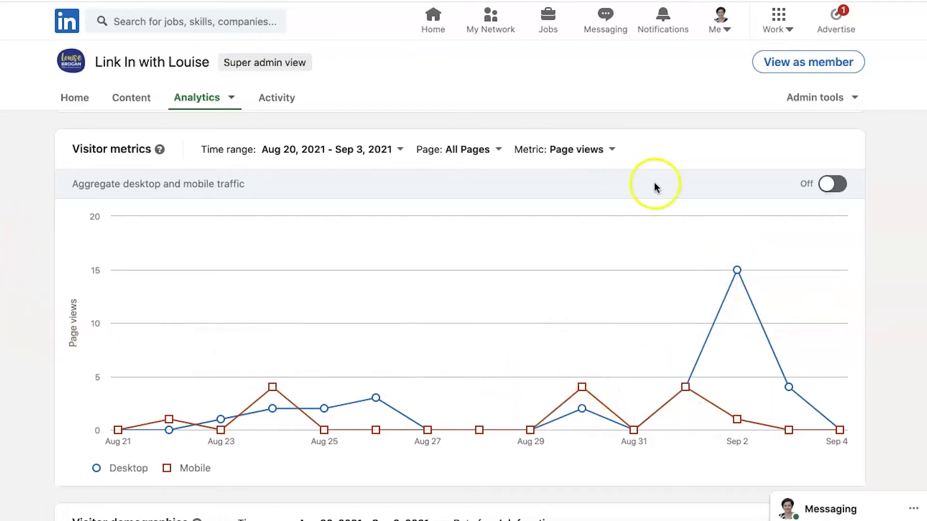
pyautogui.click(839, 188)
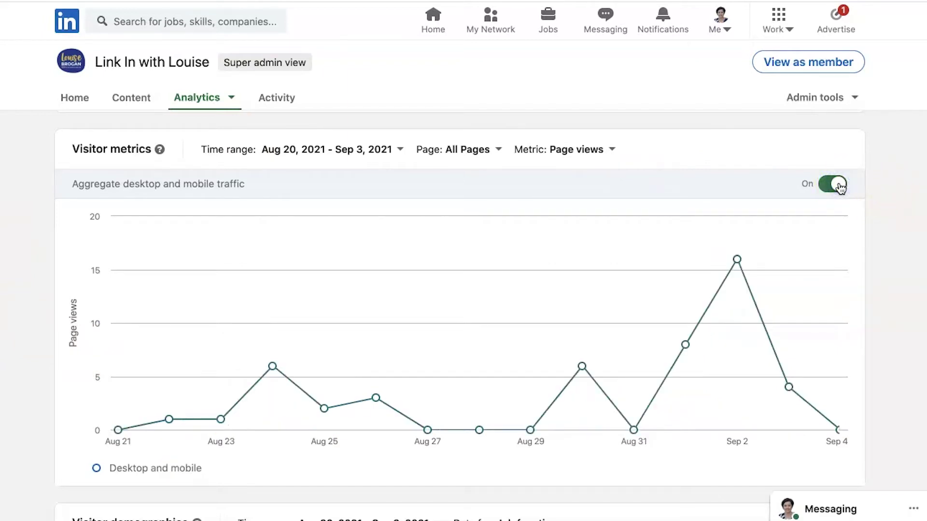
pyautogui.click(839, 187)
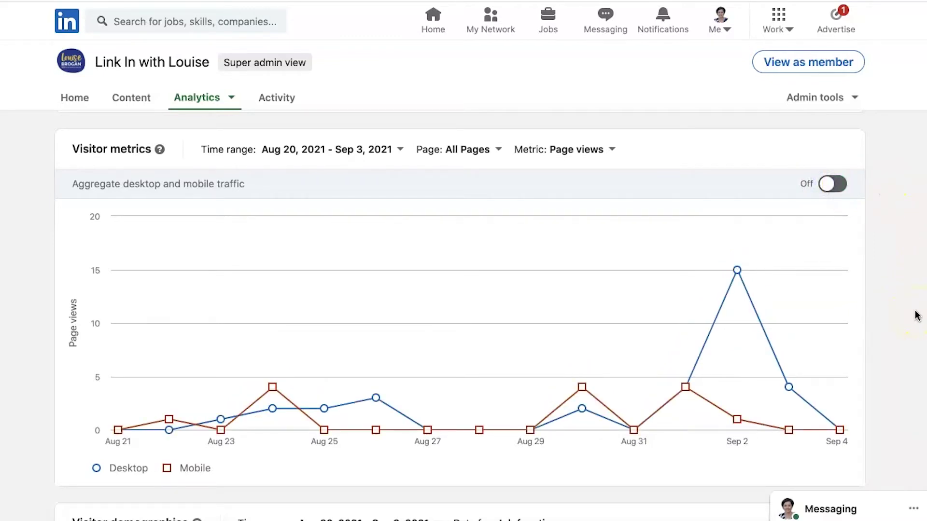
pyautogui.scroll(-1, 917, 315)
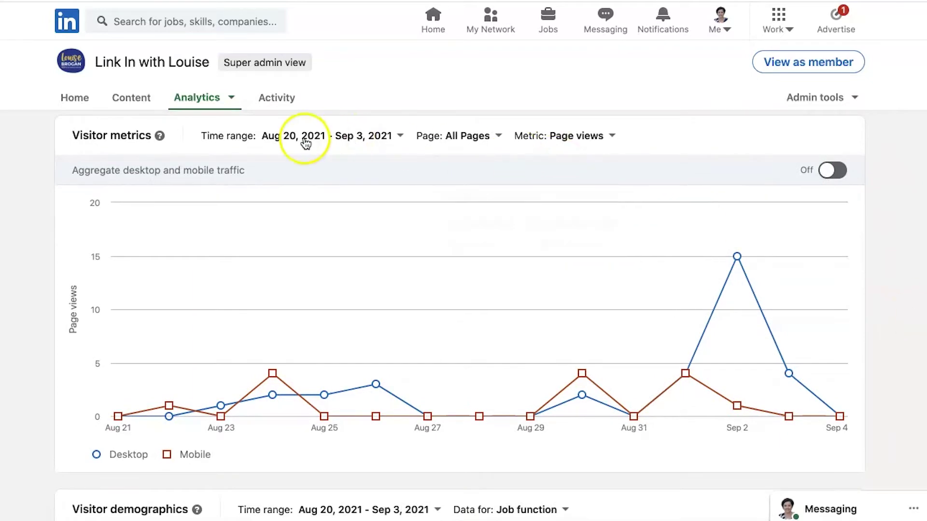
# Step: Check the chart's Time range choices and leave the range unchanged
pyautogui.click(398, 136)
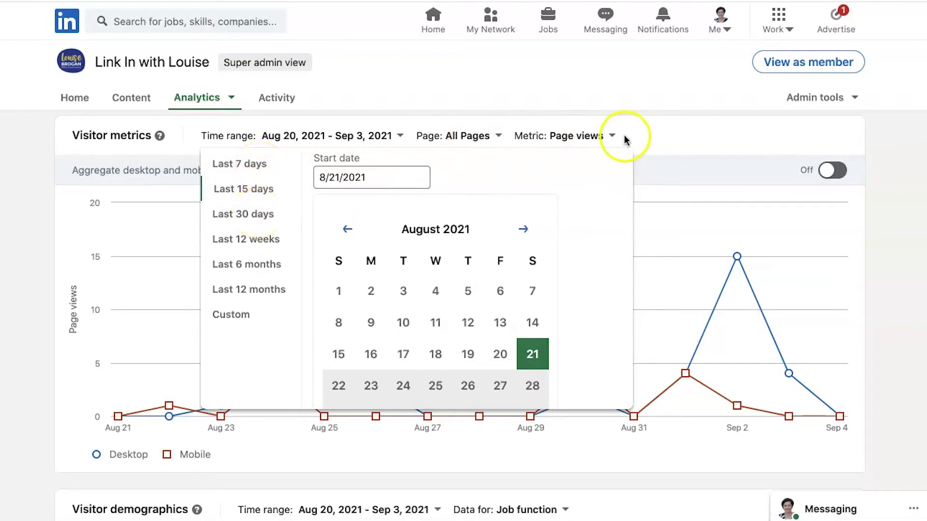
pyautogui.click(670, 134)
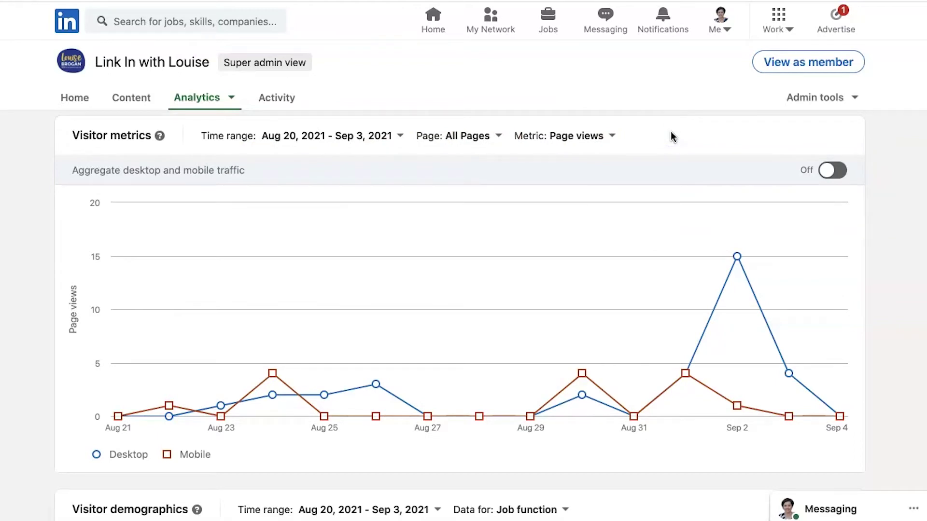
pyautogui.click(685, 132)
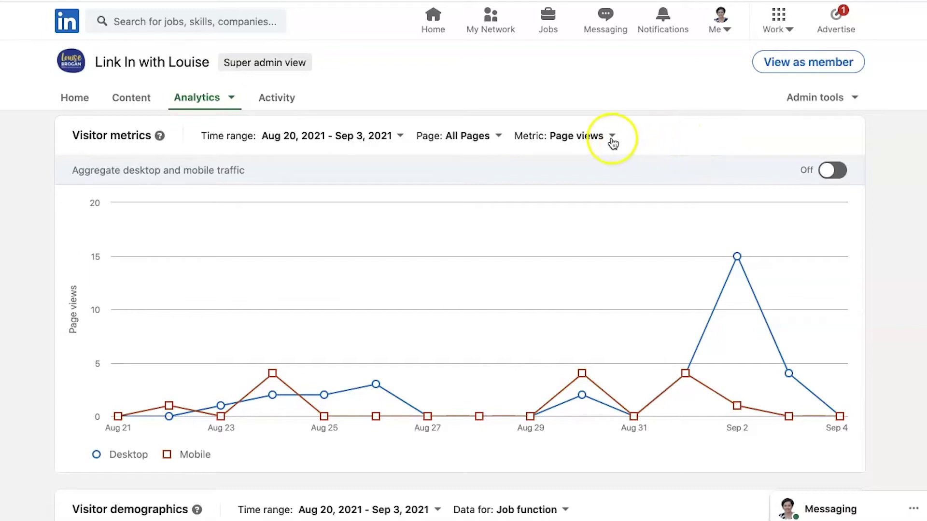
# Step: Switch the Visitor metrics chart to Unique visitors, then view the trending content suggestions
pyautogui.click(589, 137)
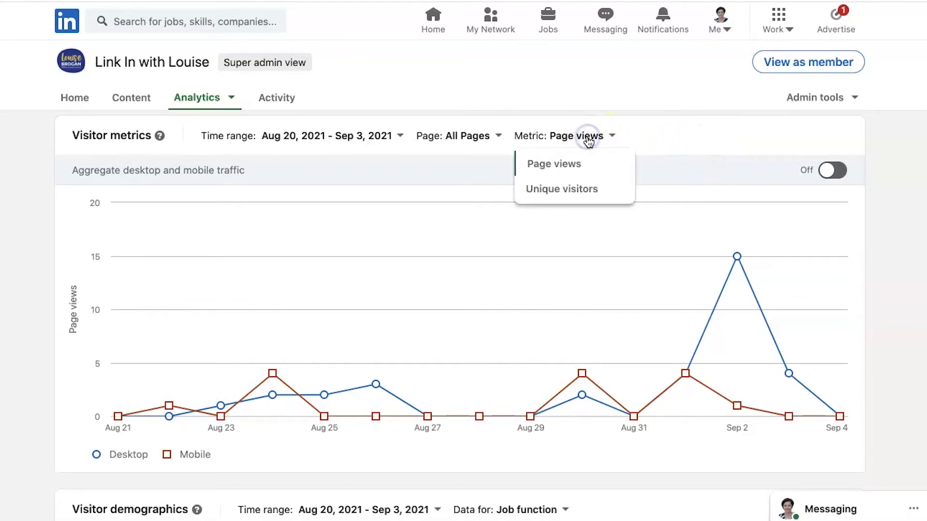
pyautogui.click(575, 187)
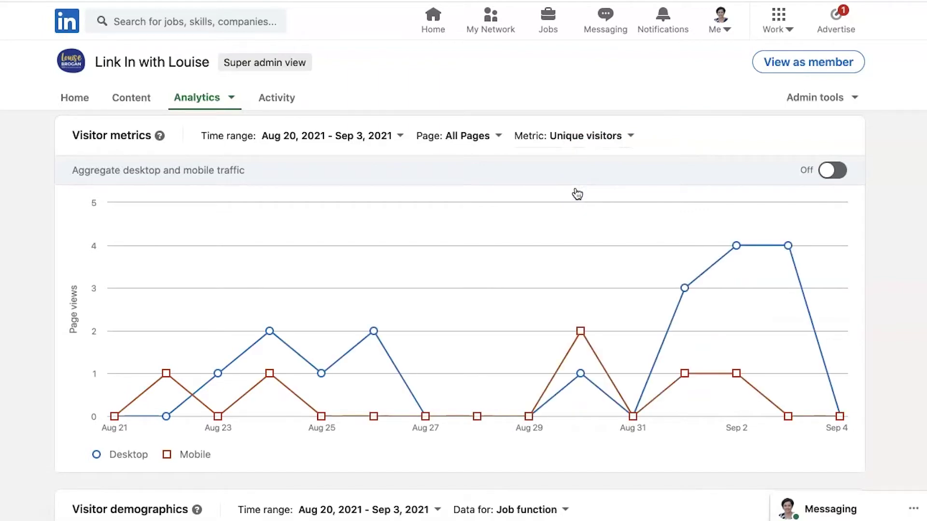
pyautogui.moveTo(680, 271)
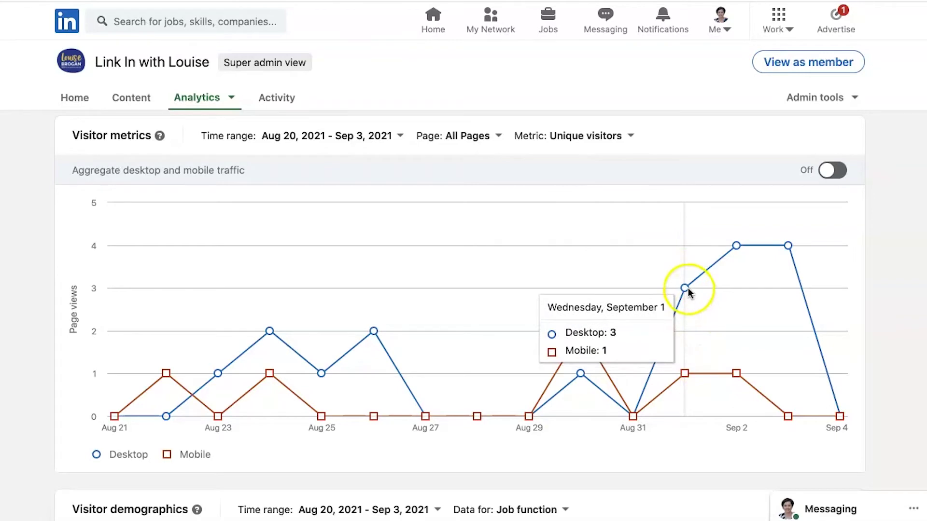
pyautogui.moveTo(797, 258)
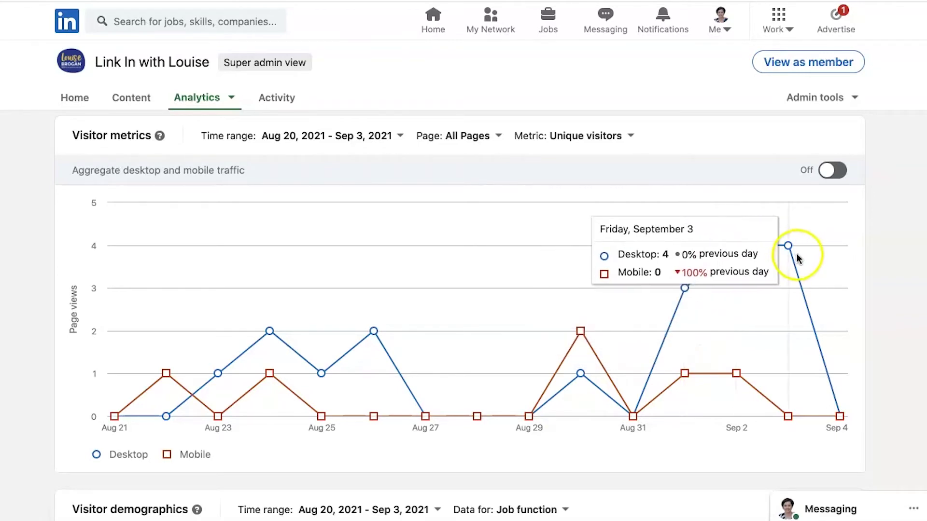
pyautogui.moveTo(666, 364)
pyautogui.scroll(-3, 666, 367)
pyautogui.scroll(3, 667, 369)
pyautogui.scroll(-6, 668, 371)
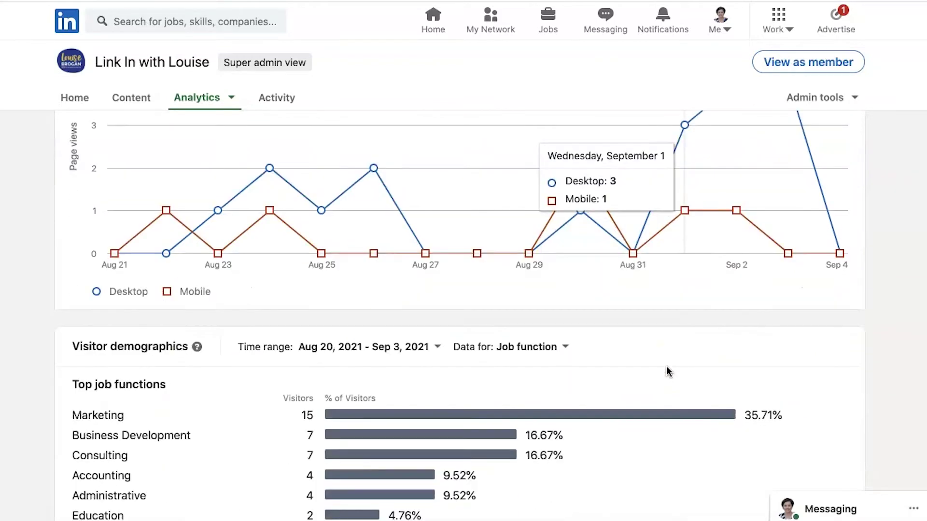
pyautogui.scroll(10, 667, 371)
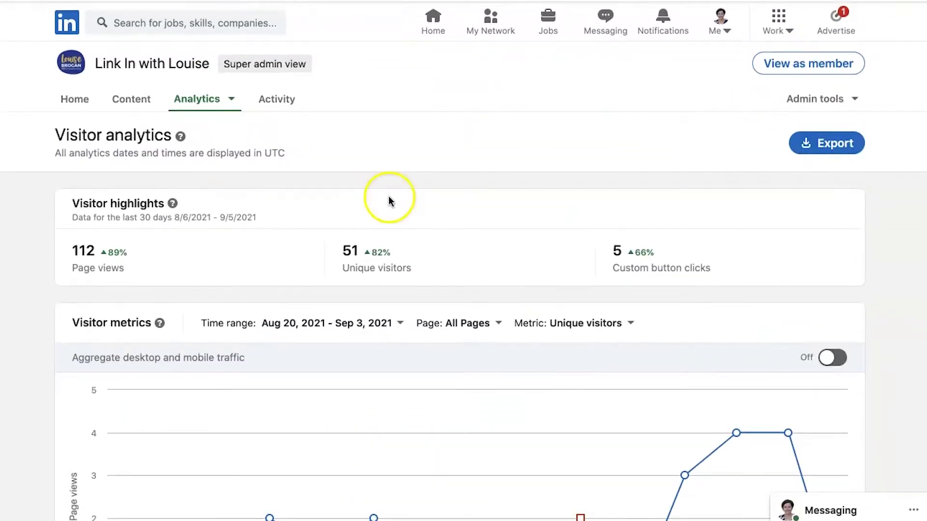
pyautogui.click(126, 100)
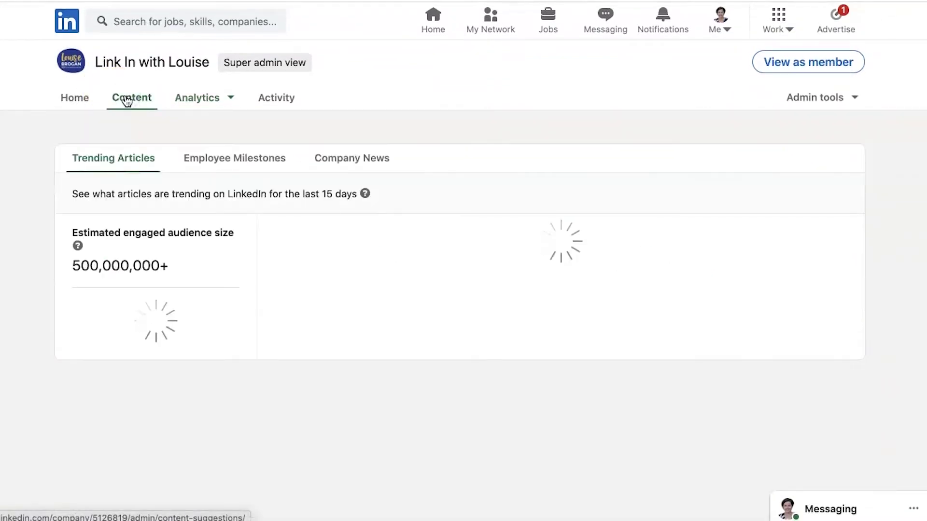
# Step: Return to the admin home and scroll to the 9/1/2021 carousel post with 243 organic impressions
pyautogui.click(74, 99)
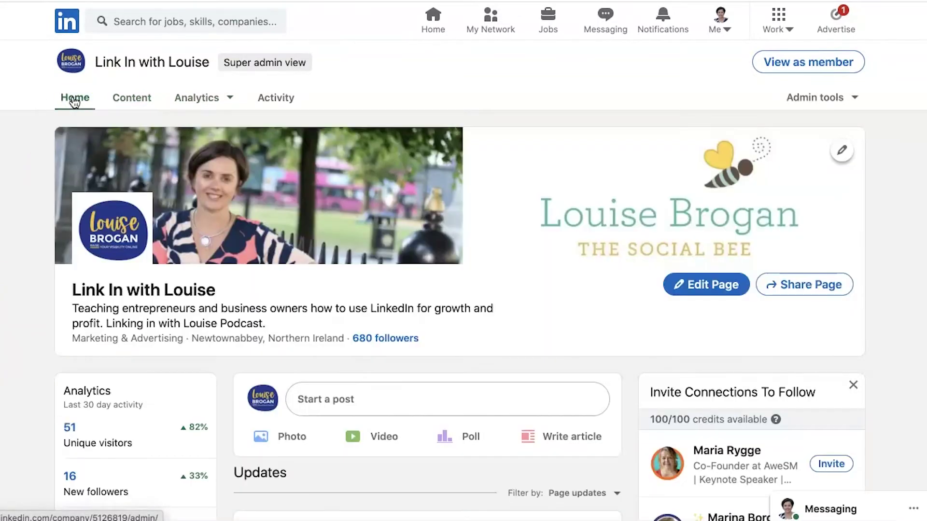
pyautogui.click(30, 331)
pyautogui.scroll(-6, 30, 331)
pyautogui.scroll(-2, 30, 333)
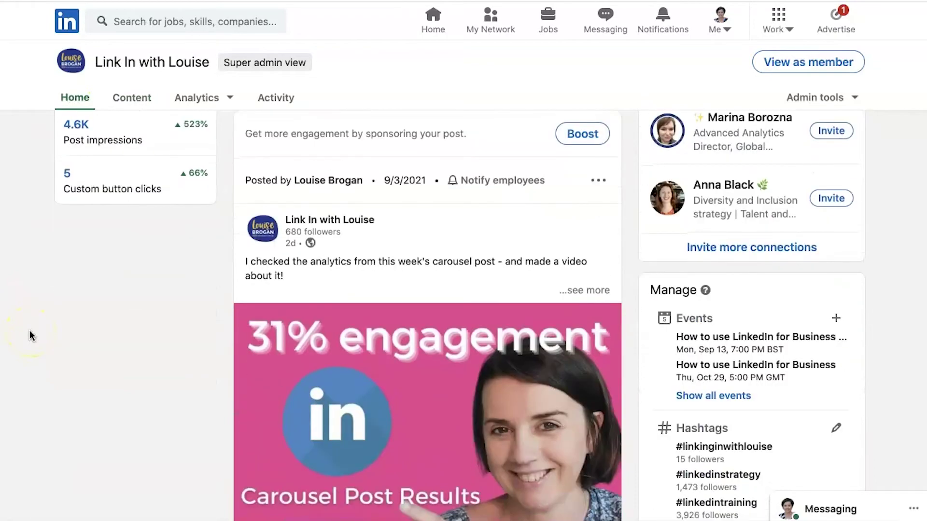
pyautogui.scroll(-10, 30, 333)
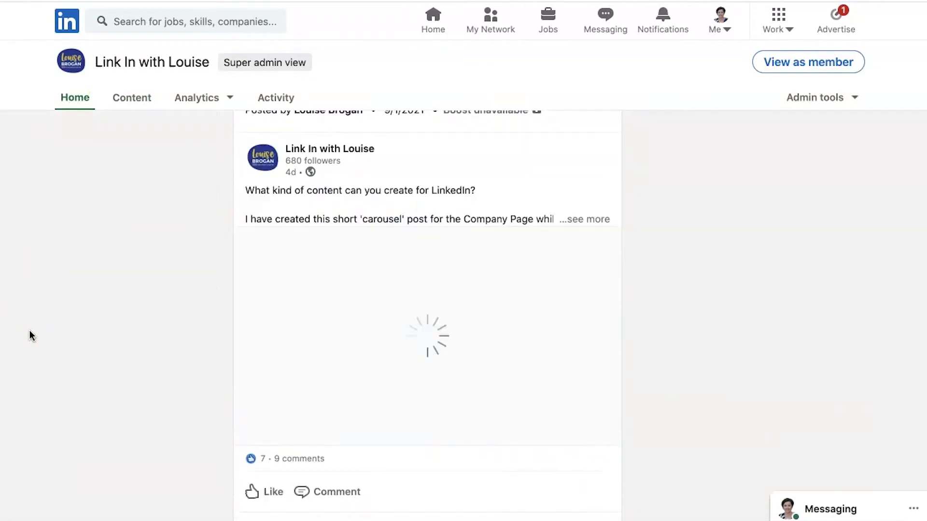
pyautogui.scroll(-3, 30, 334)
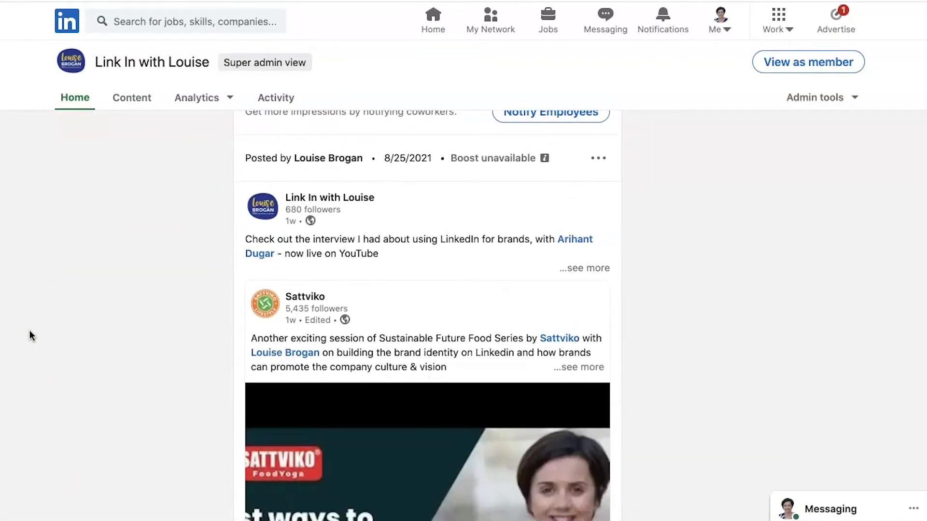
pyautogui.scroll(10, 30, 333)
pyautogui.scroll(1, 30, 333)
pyautogui.scroll(-1, 53, 331)
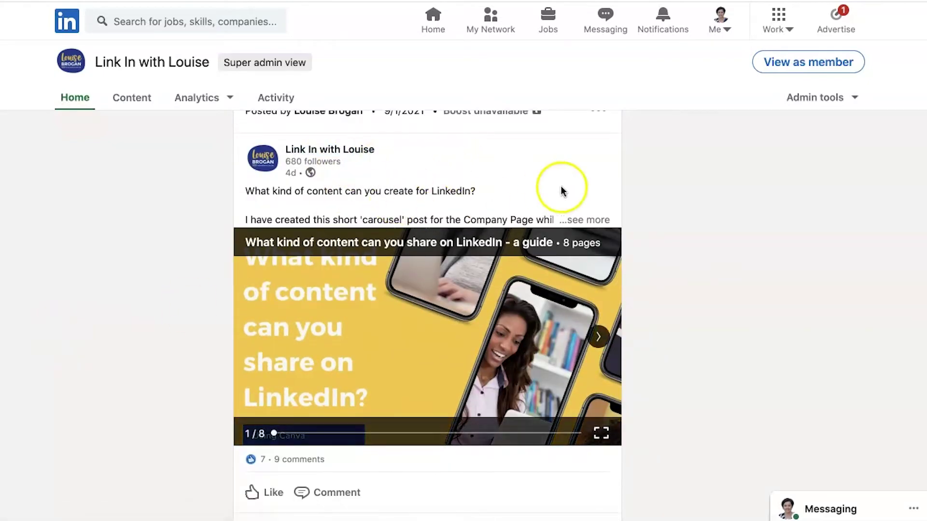
pyautogui.scroll(-1, 708, 303)
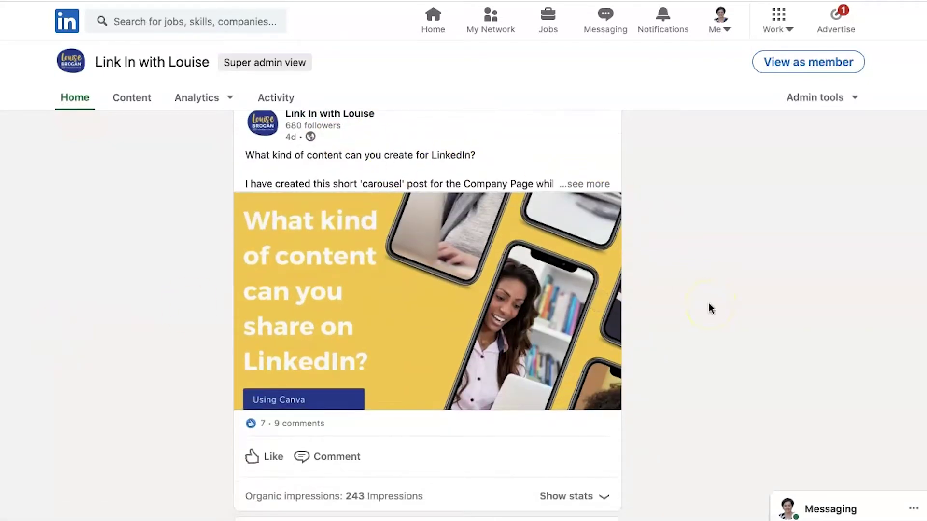
pyautogui.scroll(-1, 709, 303)
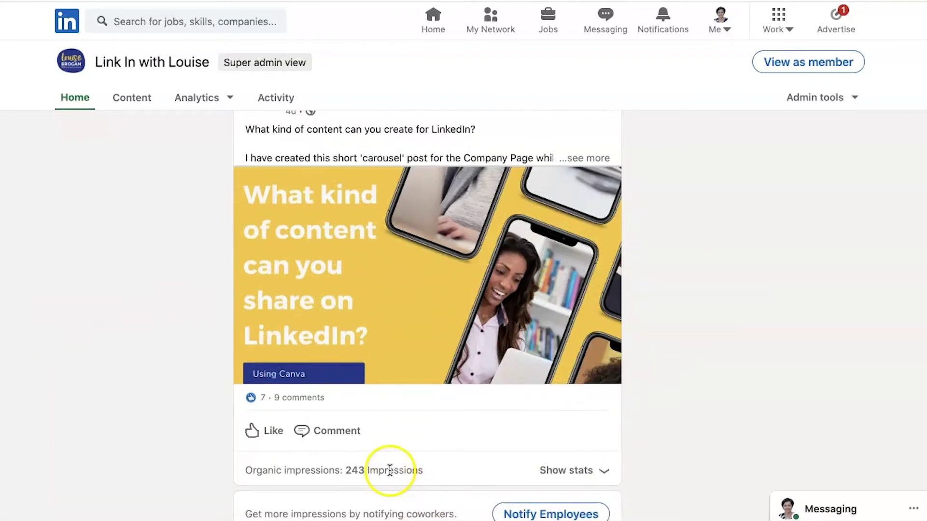
# Step: Show the carousel post's organic stats: 243 impressions, 22.22% CTR, 29.22% engagement rate
pyautogui.click(559, 472)
pyautogui.scroll(-5, 560, 475)
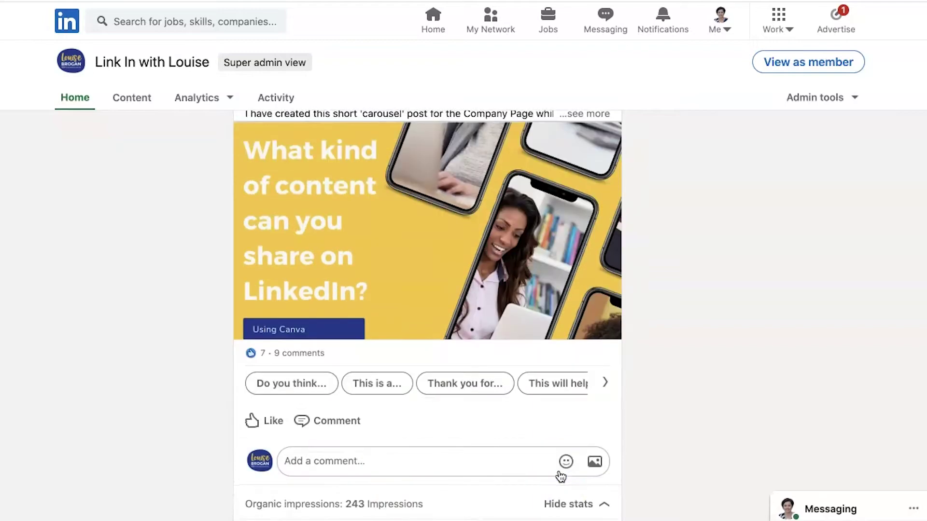
pyautogui.scroll(-4, 559, 475)
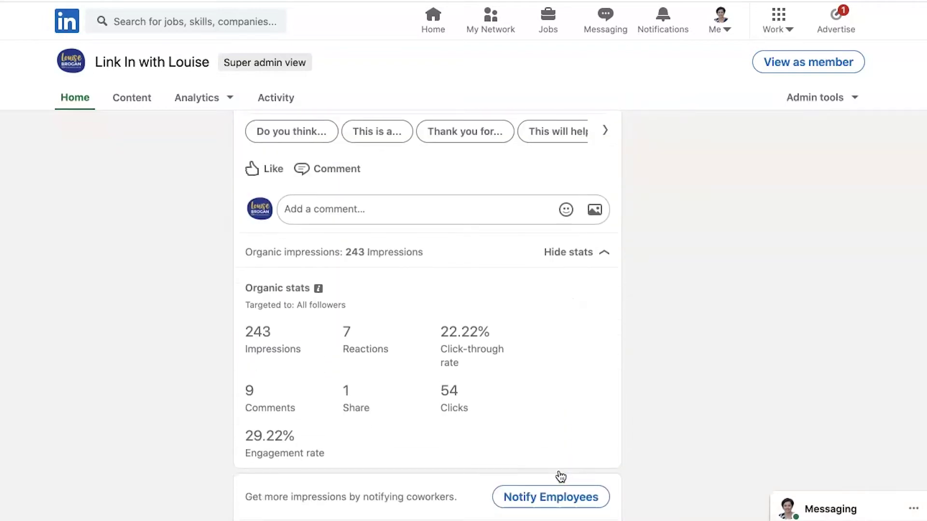
pyautogui.click(528, 282)
pyautogui.click(367, 250)
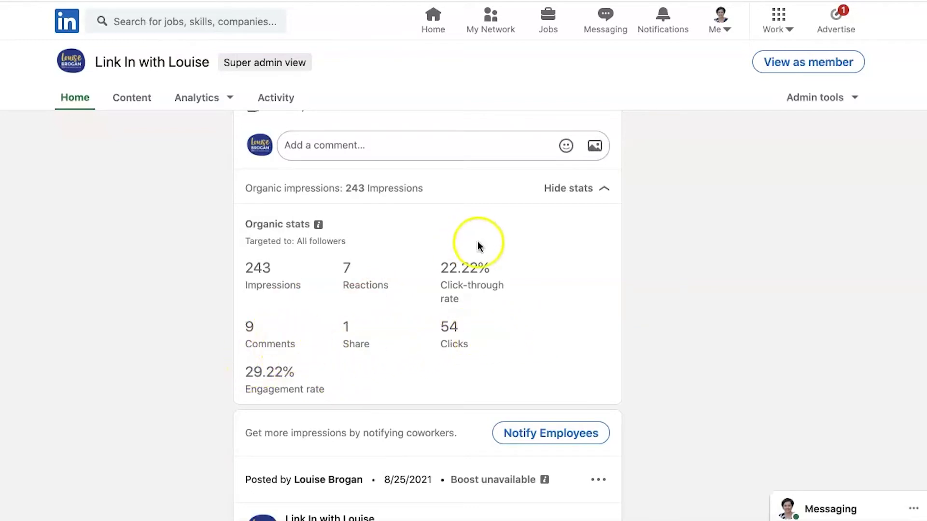
# Step: Switch to Updates analytics and scroll past the metrics chart to the Update engagement table
pyautogui.click(194, 99)
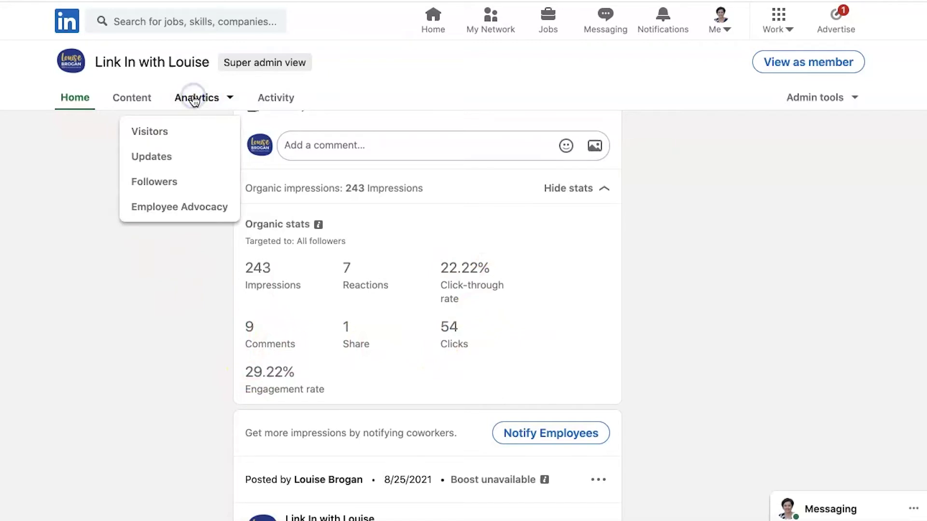
pyautogui.click(152, 158)
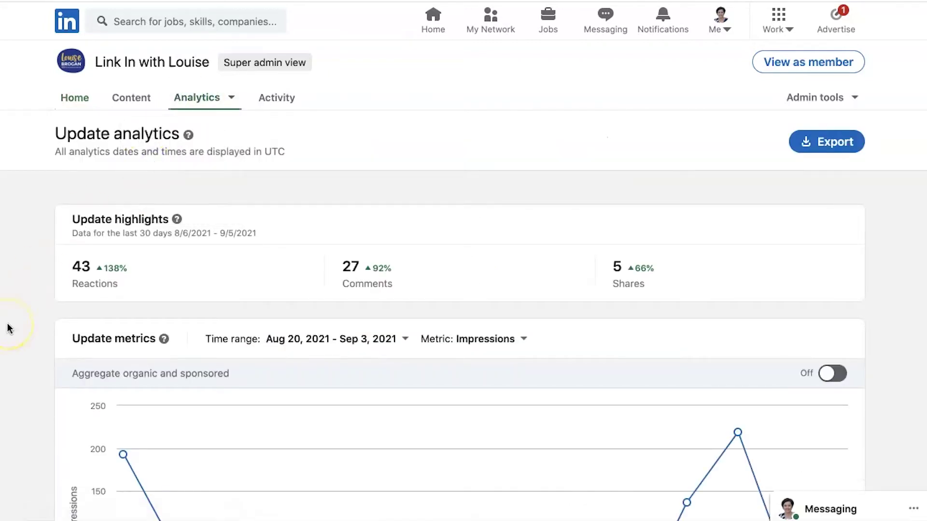
pyautogui.scroll(-2, 8, 328)
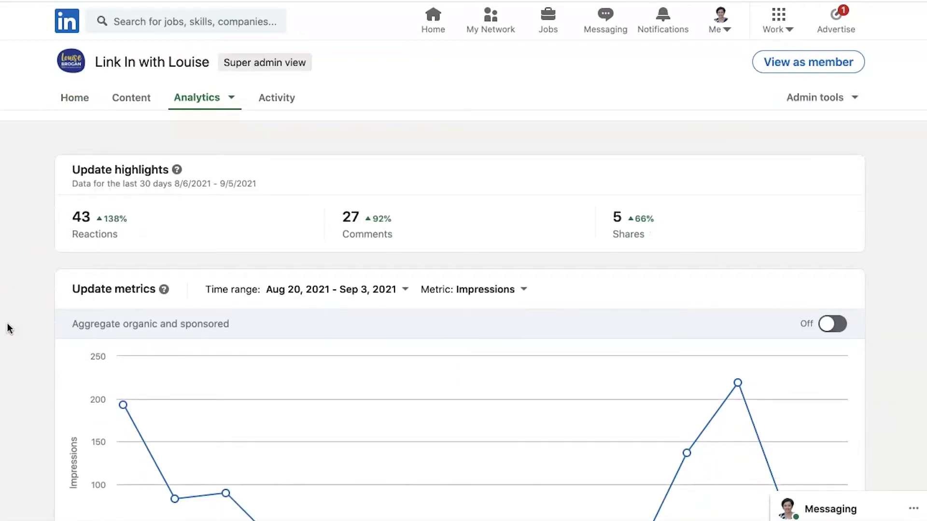
pyautogui.scroll(-1, 8, 329)
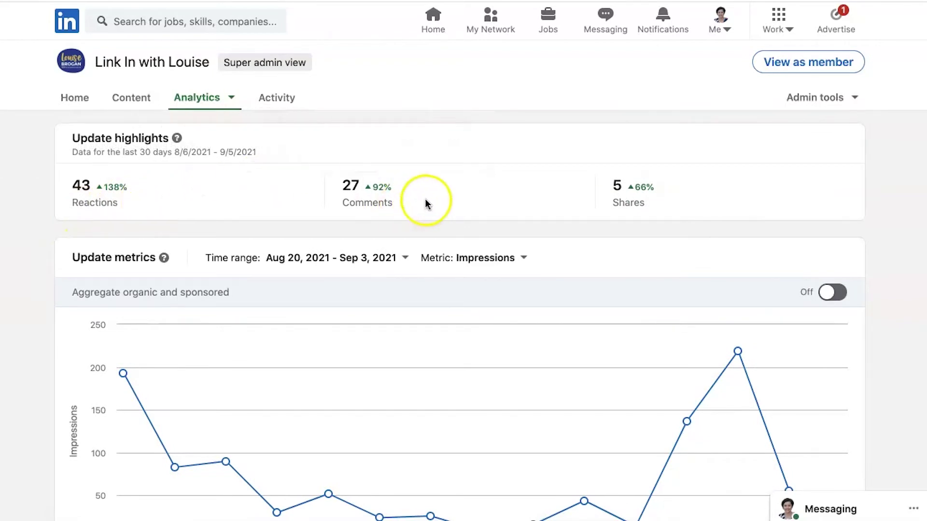
pyautogui.moveTo(256, 361)
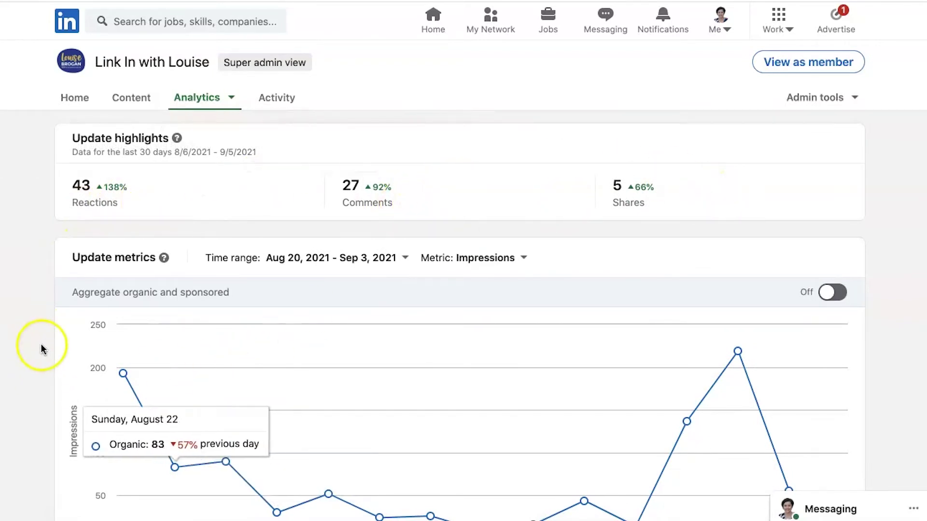
pyautogui.scroll(-2, 32, 386)
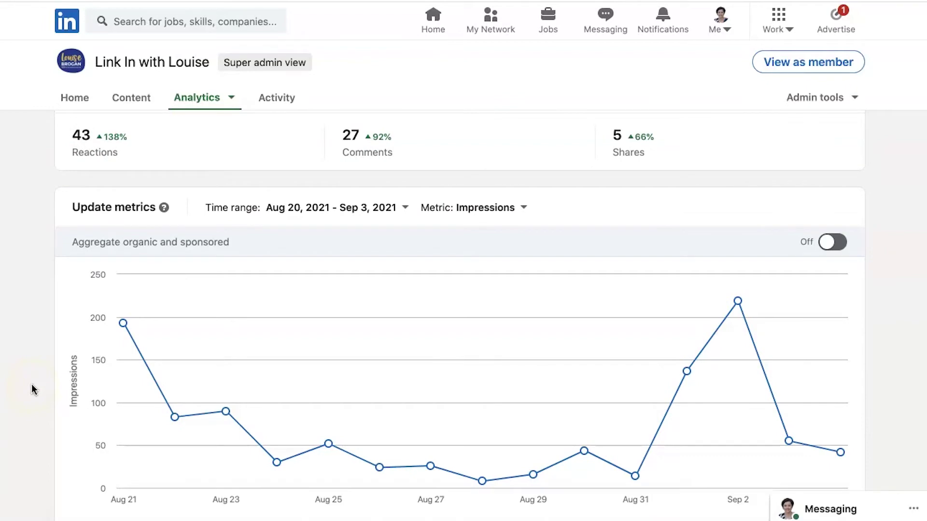
pyautogui.scroll(-2, 32, 389)
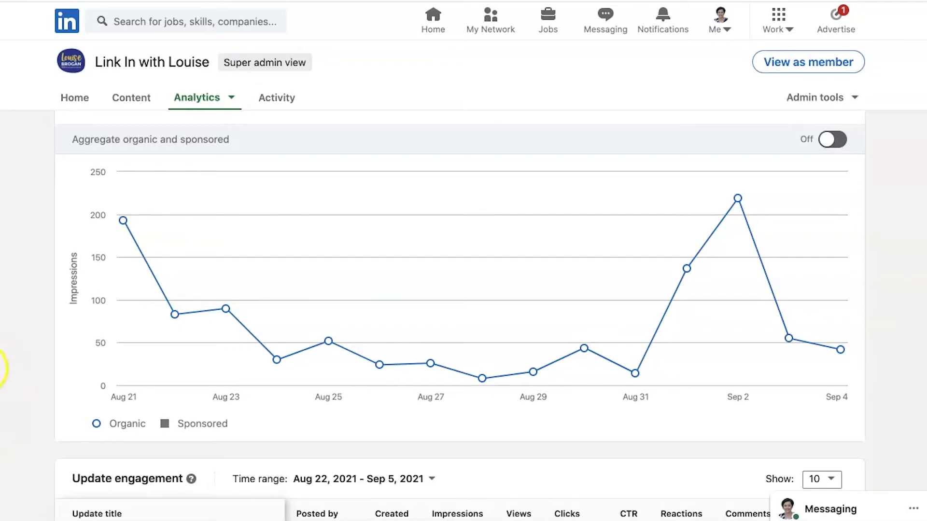
pyautogui.scroll(-5, 2, 366)
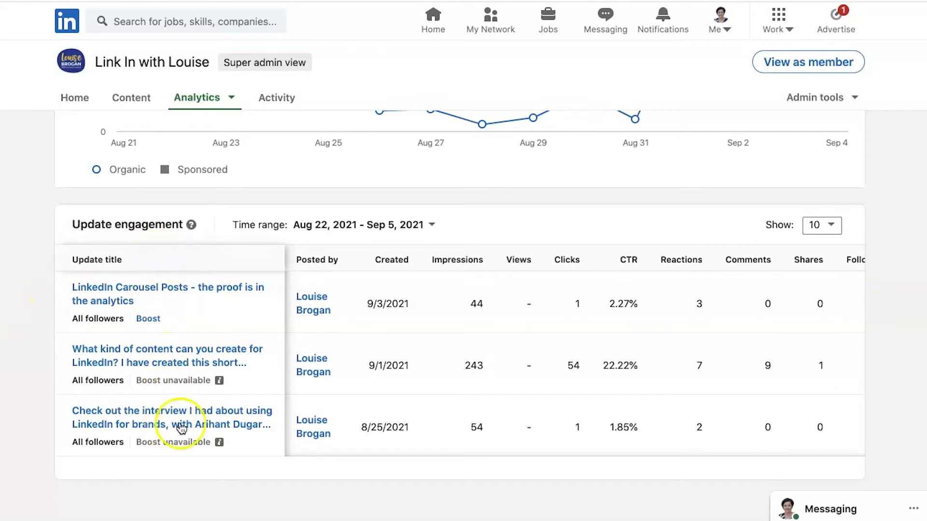
# Step: Set the Update engagement time range to Last 6 months (Mar 6 – Sep 5, 2021)
pyautogui.click(419, 226)
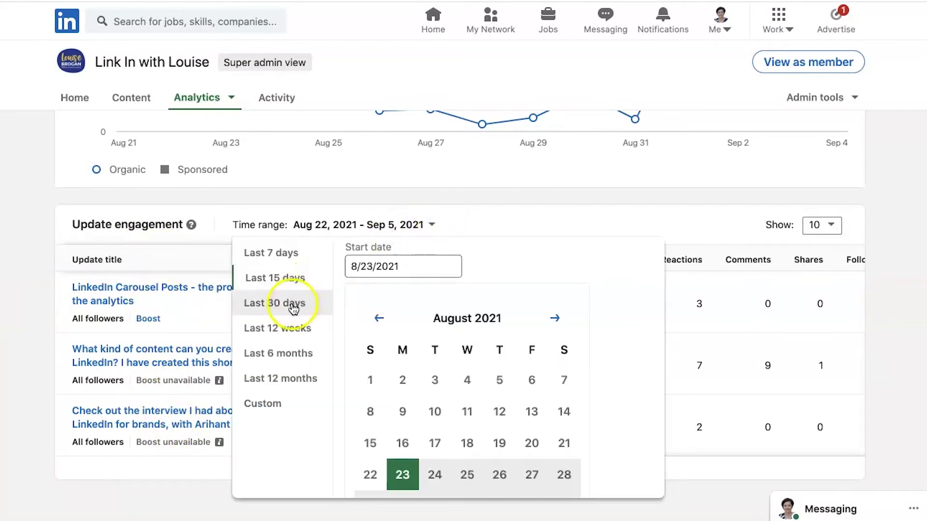
pyautogui.click(273, 353)
pyautogui.scroll(-6, 879, 344)
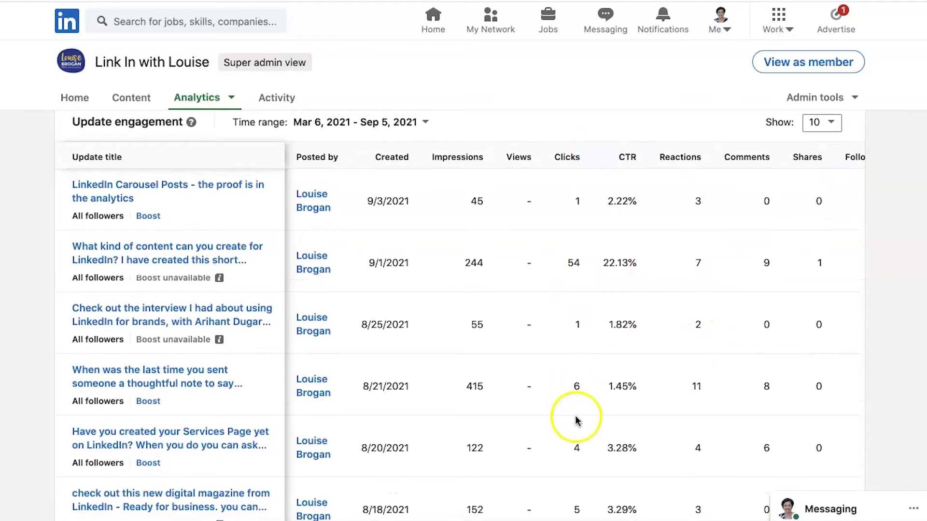
pyautogui.scroll(-6, 577, 421)
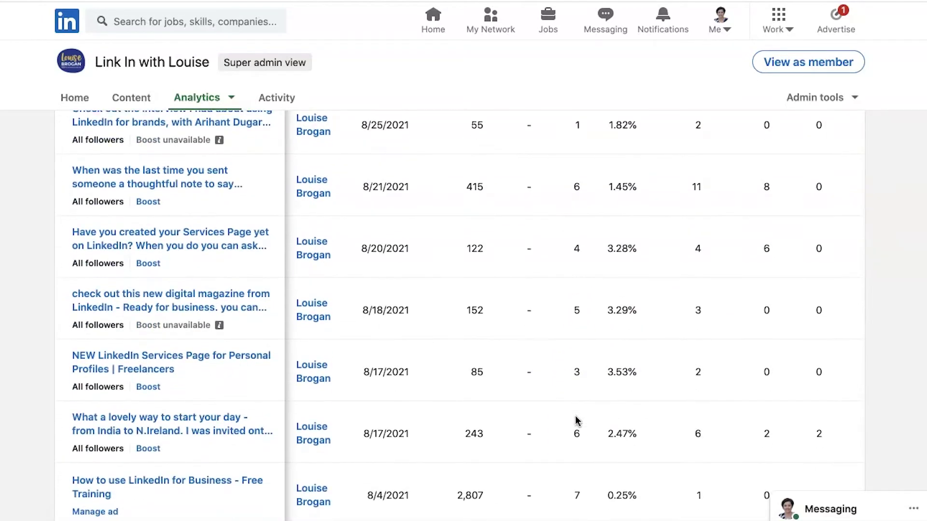
pyautogui.scroll(7, 575, 418)
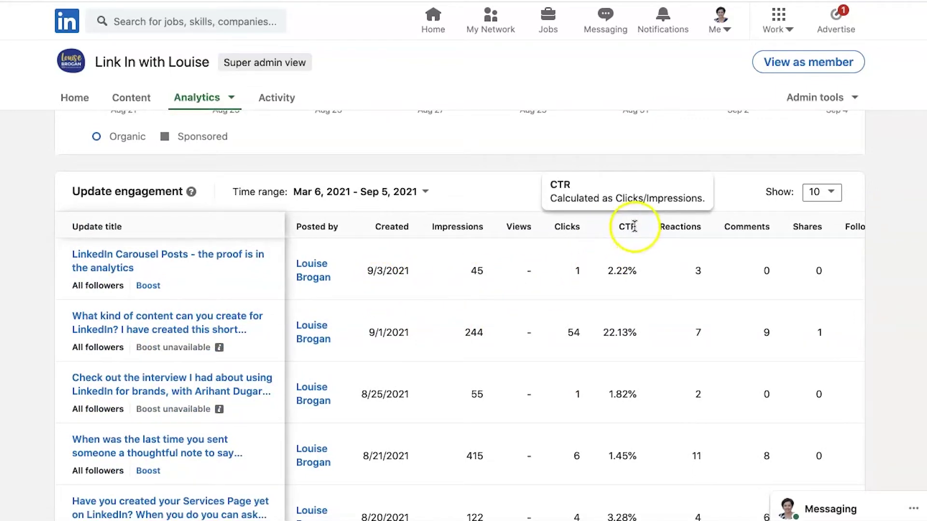
# Step: Scroll through the engagement table's posts and columns to review impressions and engagement
pyautogui.moveTo(679, 227)
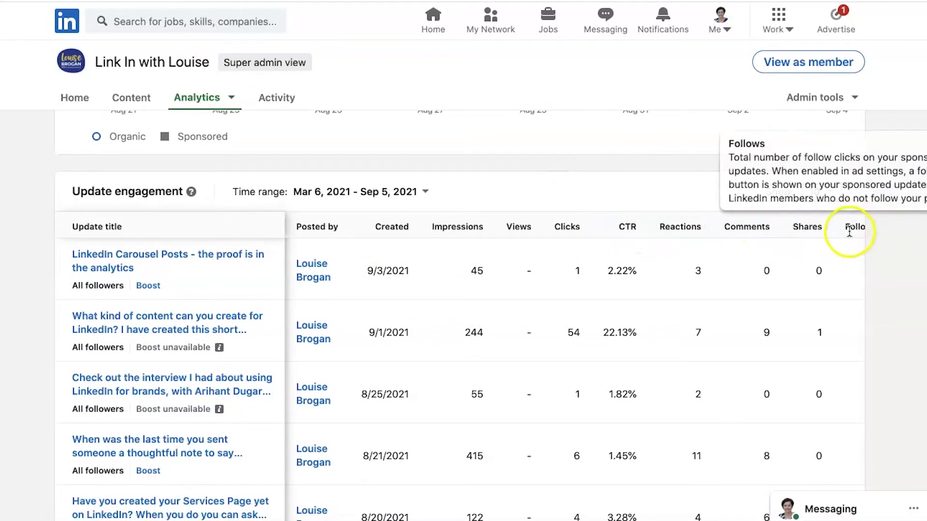
pyautogui.hscroll(3, 821, 232)
pyautogui.scroll(-3, 818, 311)
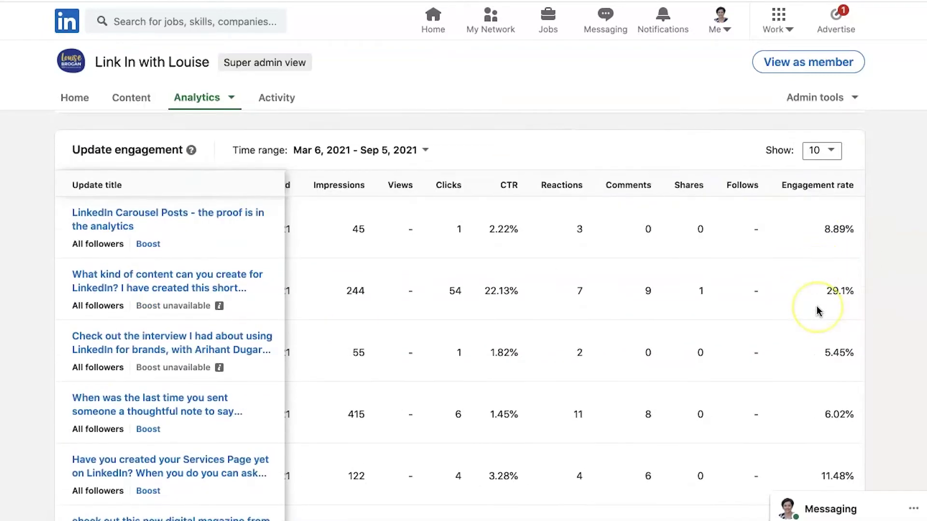
pyautogui.scroll(-5, 818, 312)
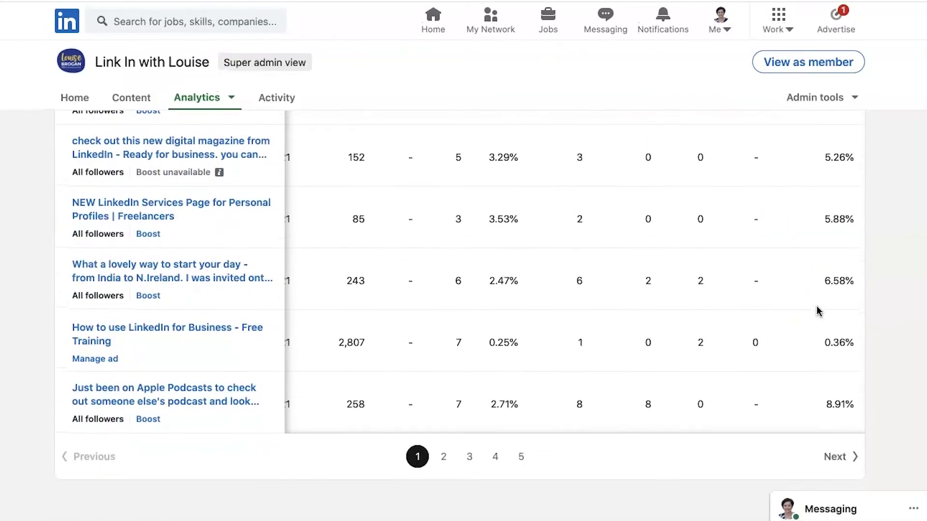
pyautogui.scroll(15, 259, 450)
pyautogui.scroll(-5, 259, 451)
pyautogui.scroll(-6, 259, 450)
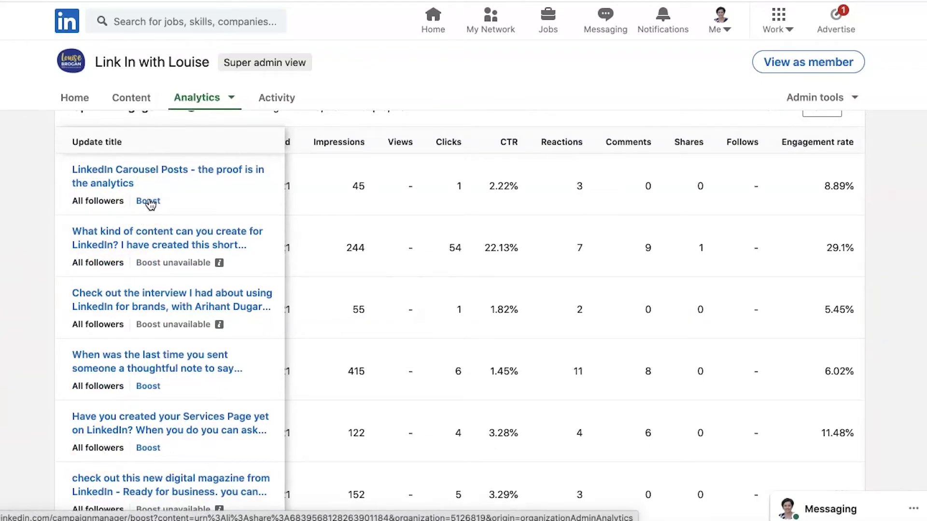
# Step: Preview a Boost for the carousel analytics post, then discard it
pyautogui.click(149, 202)
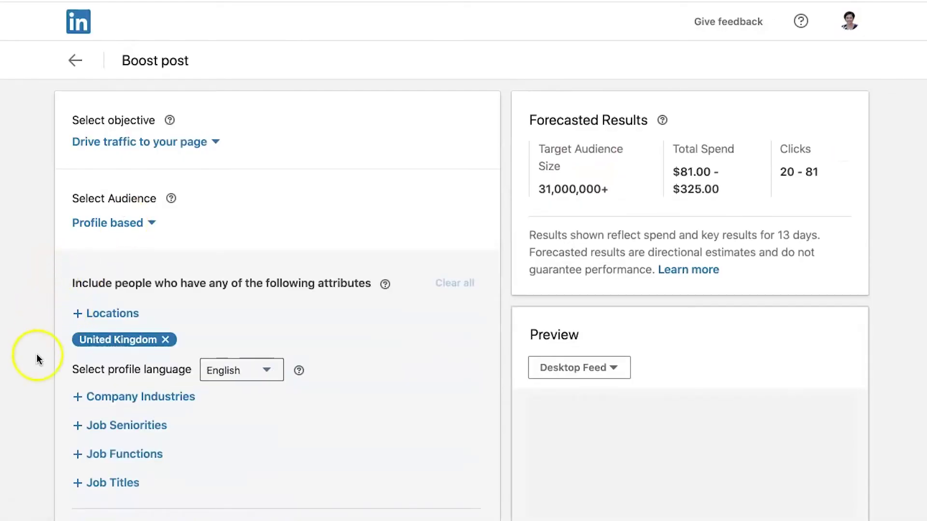
pyautogui.scroll(-2, 497, 316)
pyautogui.scroll(-10, 497, 316)
pyautogui.scroll(12, 496, 317)
pyautogui.click(72, 61)
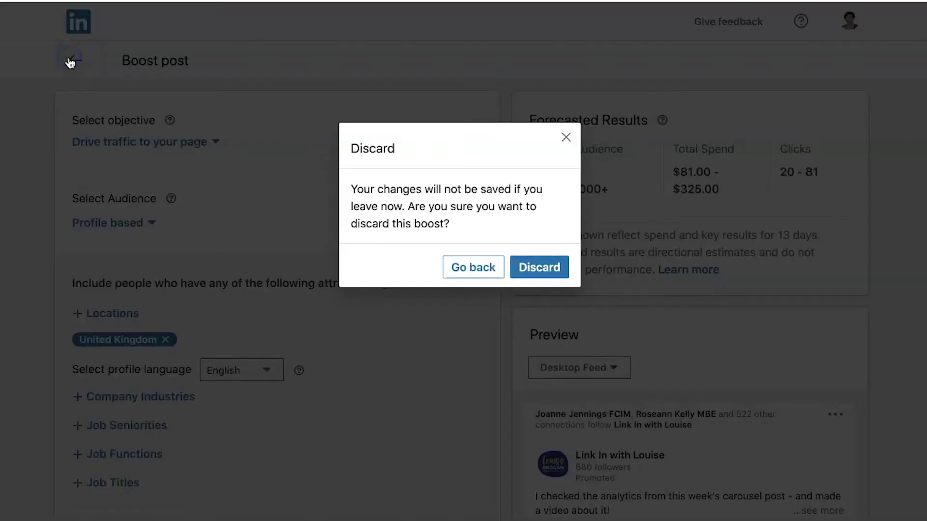
pyautogui.click(527, 268)
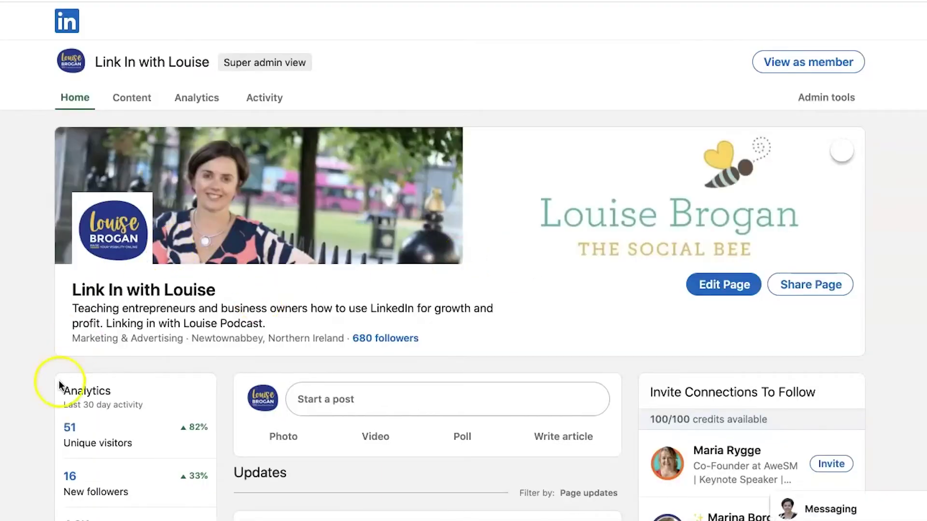
pyautogui.click(199, 98)
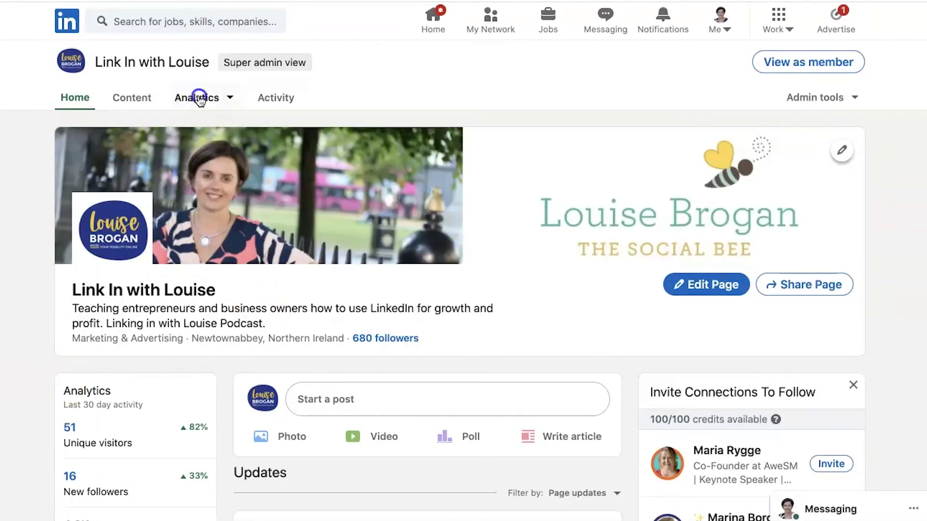
# Step: Open Updates analytics and try the Clicks and Reactions metrics on the chart
pyautogui.click(174, 155)
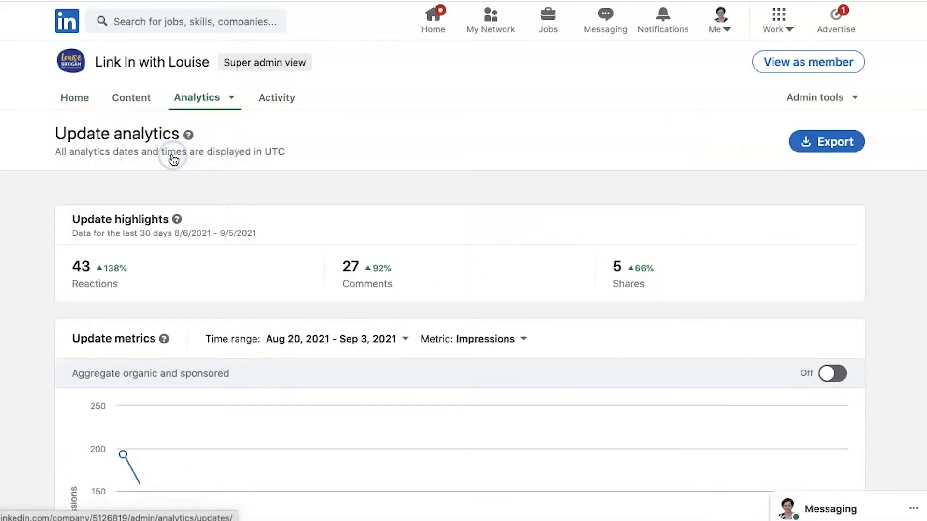
pyautogui.scroll(-5, 36, 305)
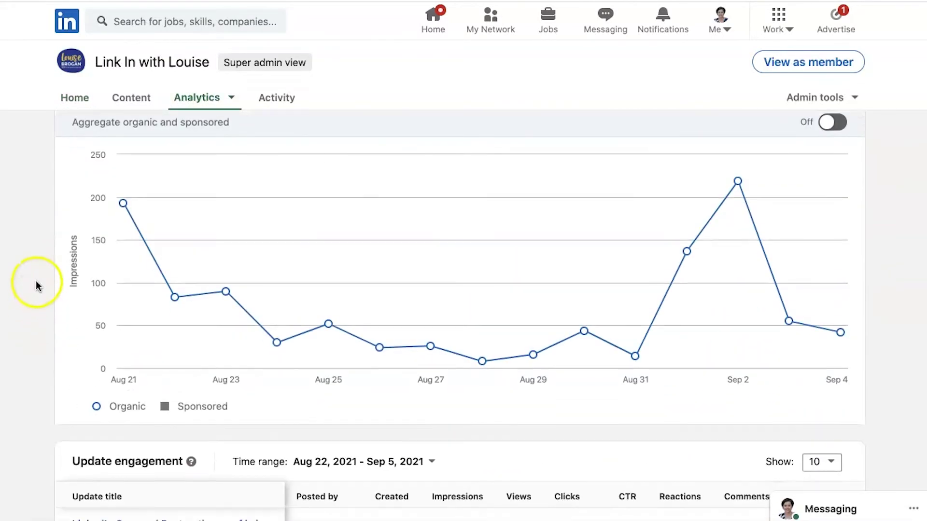
pyautogui.scroll(2, 37, 286)
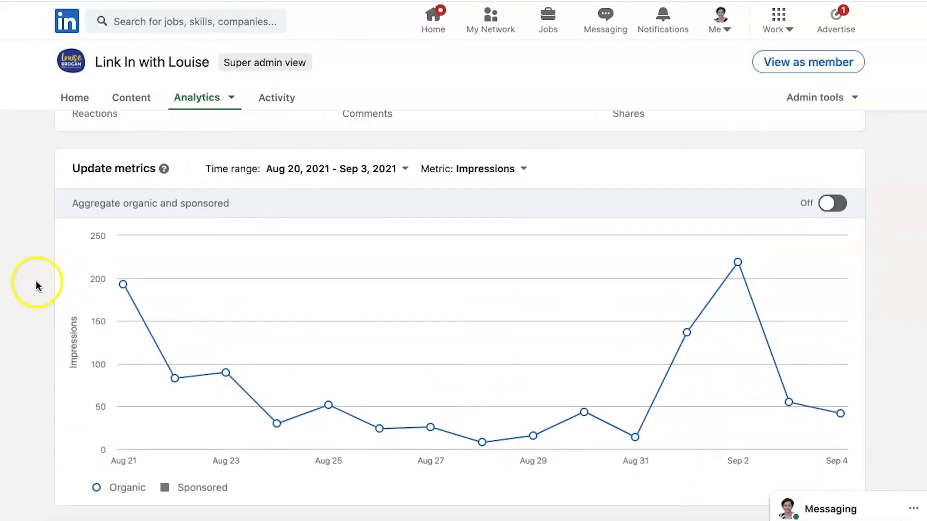
pyautogui.click(522, 171)
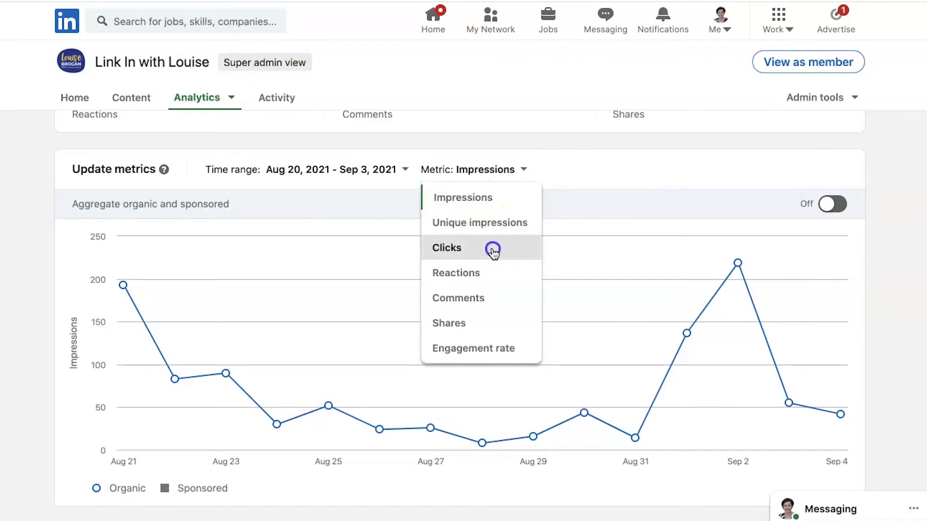
pyautogui.click(493, 250)
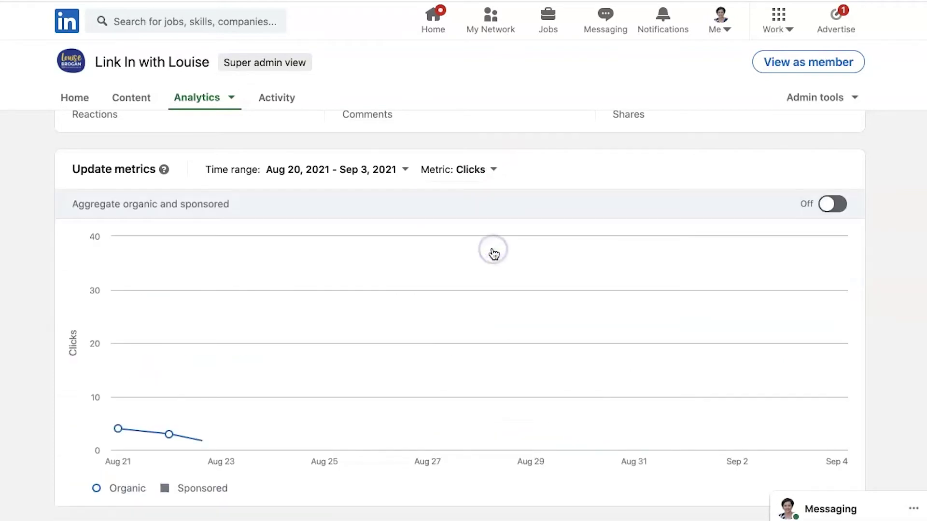
pyautogui.click(486, 172)
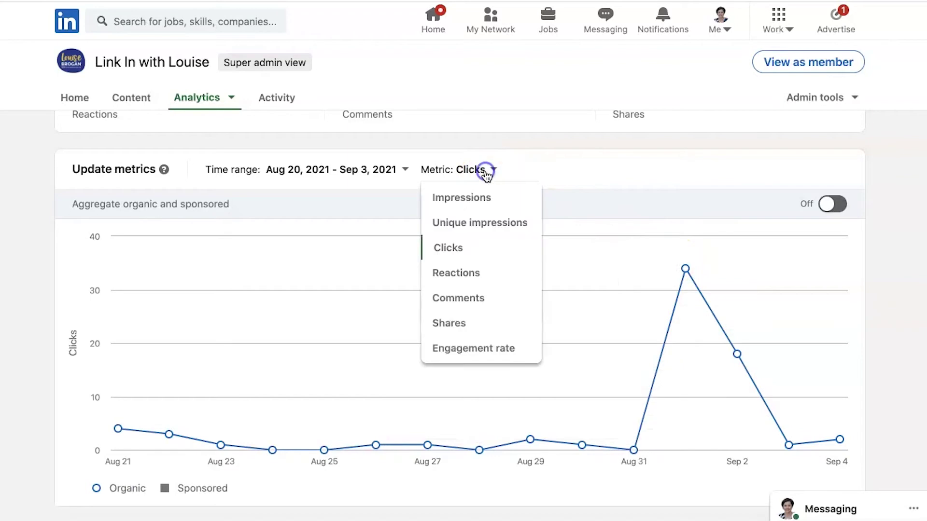
pyautogui.click(451, 273)
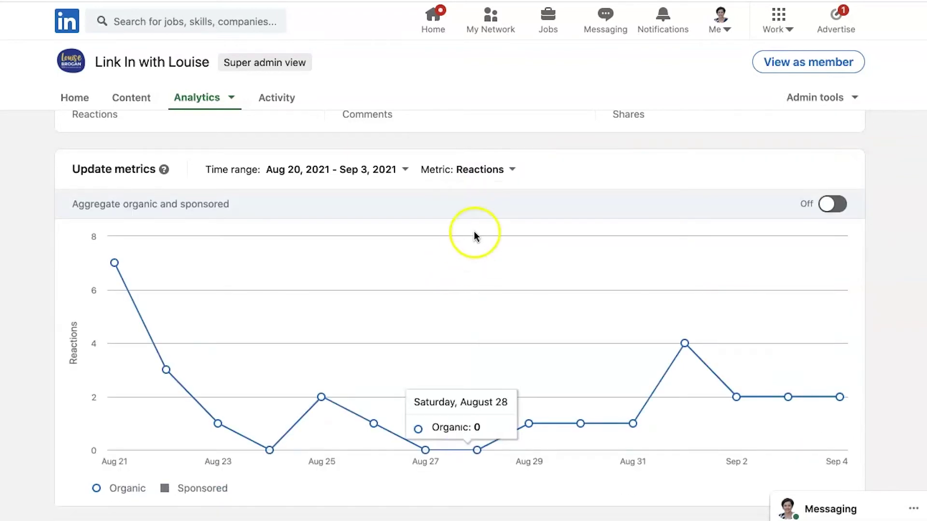
# Step: Chart Engagement rate for Aug 20 – Sep 3, 2021, peaking near 31% on Sep 1
pyautogui.click(511, 169)
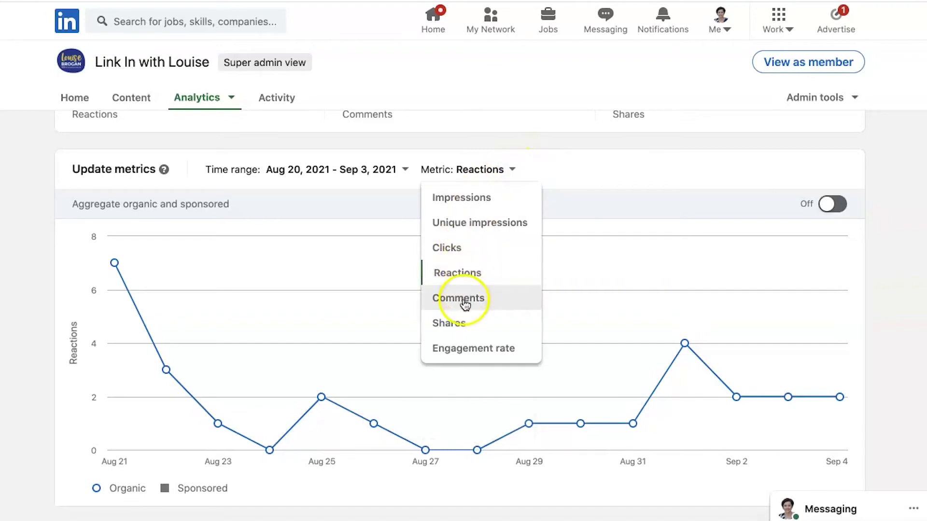
pyautogui.click(463, 349)
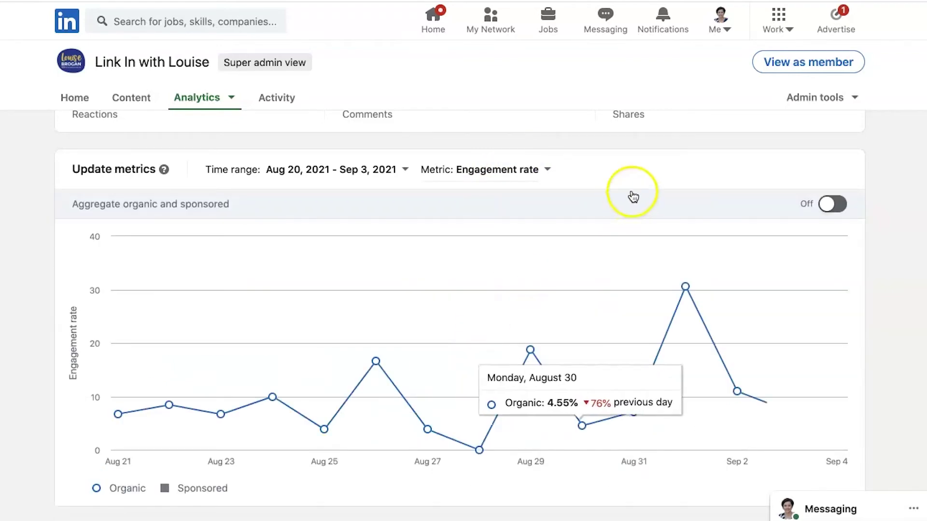
pyautogui.moveTo(531, 351)
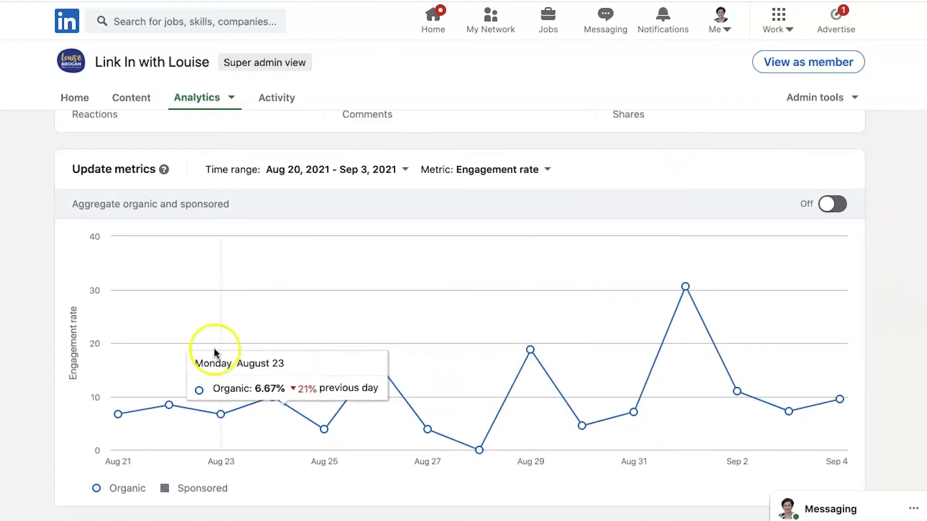
pyautogui.scroll(-6, 19, 299)
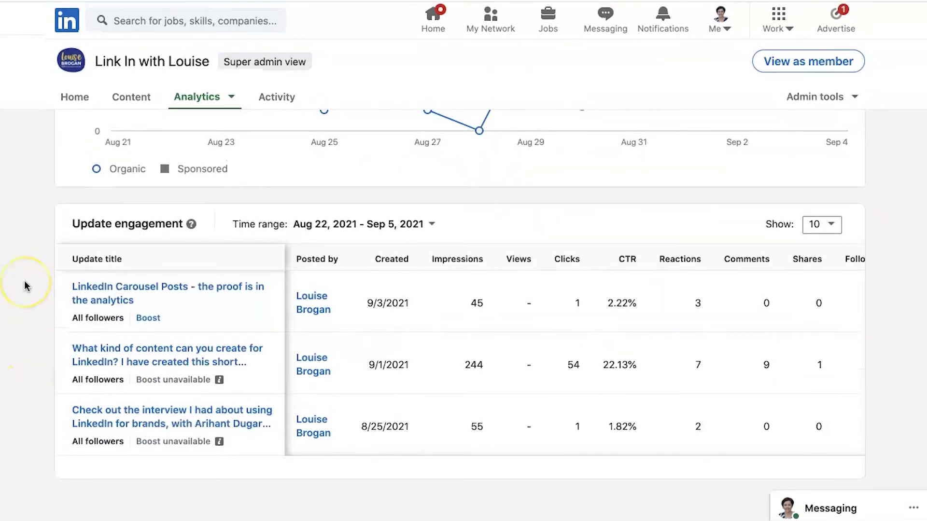
pyautogui.scroll(6, 24, 285)
pyautogui.scroll(4, 12, 352)
pyautogui.scroll(3, 13, 352)
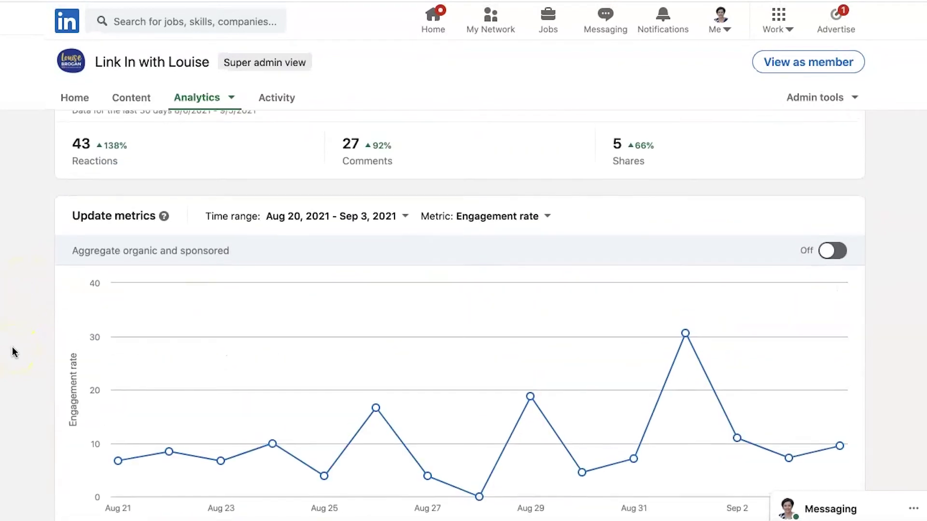
pyautogui.click(228, 105)
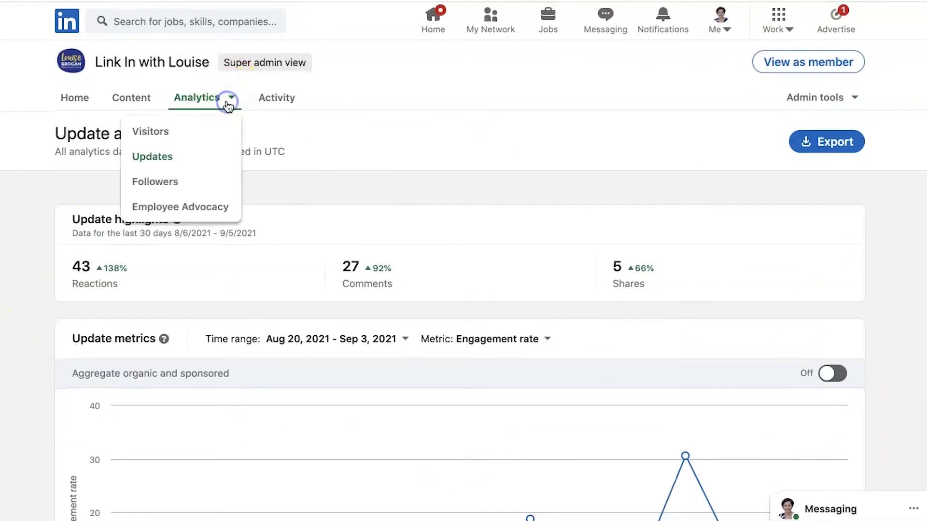
# Step: Open Follower analytics and turn on Aggregate organic and sponsored in Follower metrics
pyautogui.click(155, 181)
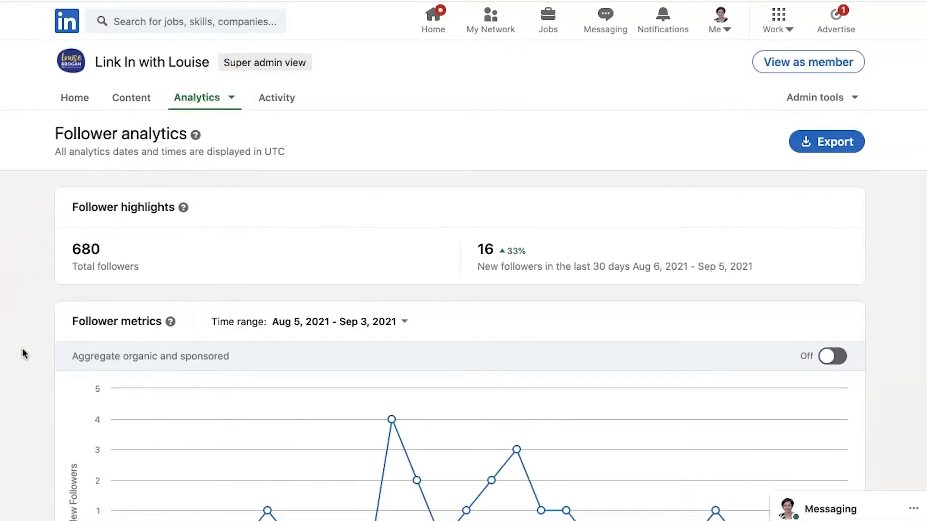
pyautogui.moveTo(521, 268)
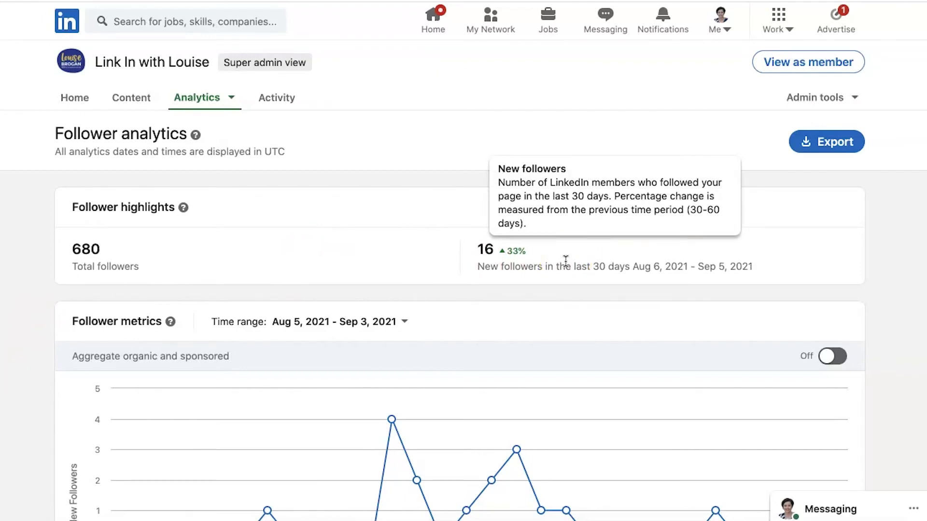
pyautogui.scroll(-4, 565, 261)
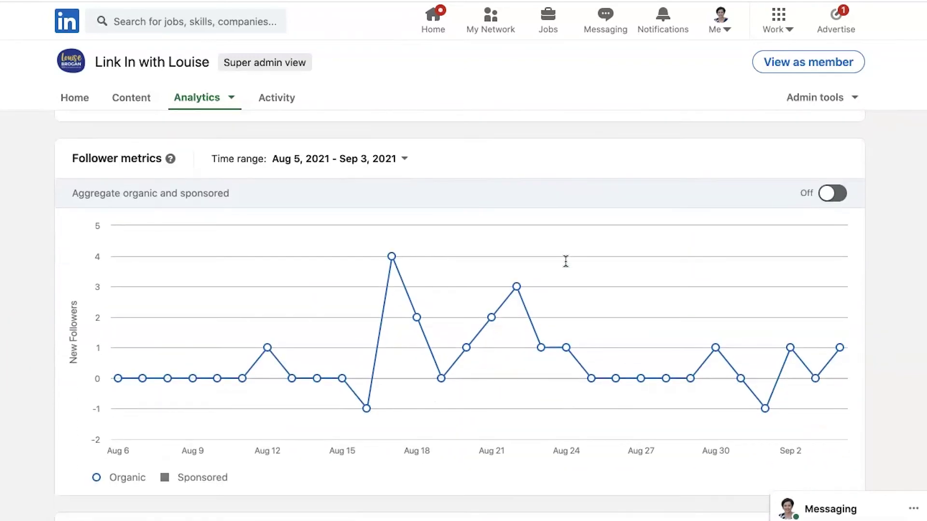
pyautogui.click(835, 194)
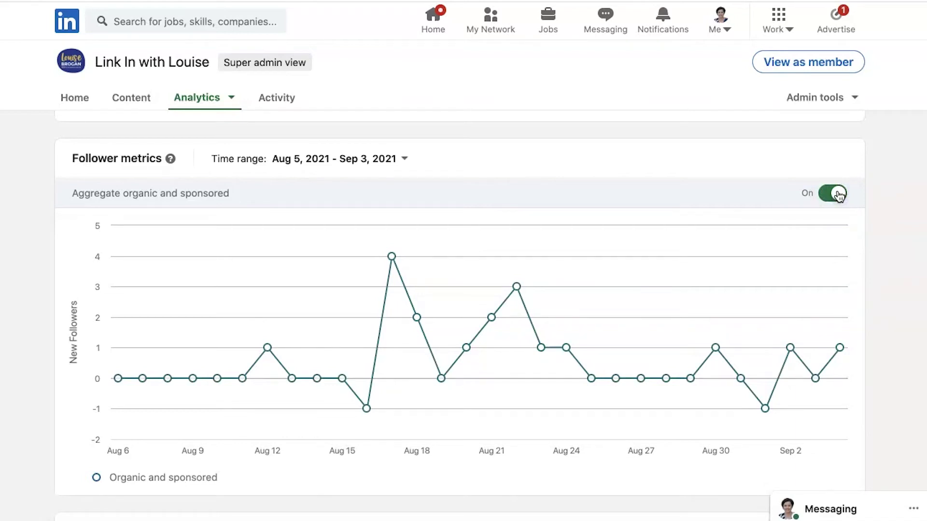
# Step: Scroll down to the recent followers list for September and August 2021
pyautogui.moveTo(765, 406)
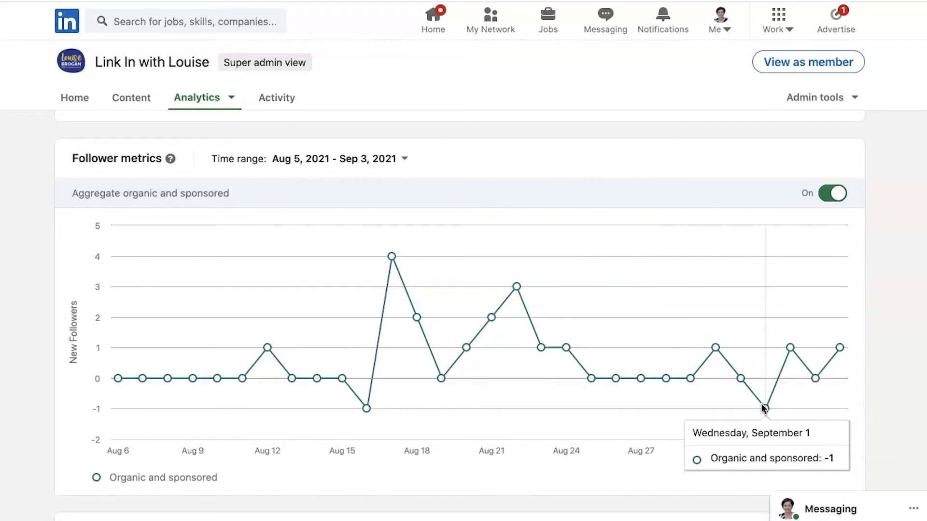
pyautogui.scroll(-2, 761, 407)
pyautogui.scroll(-3, 761, 408)
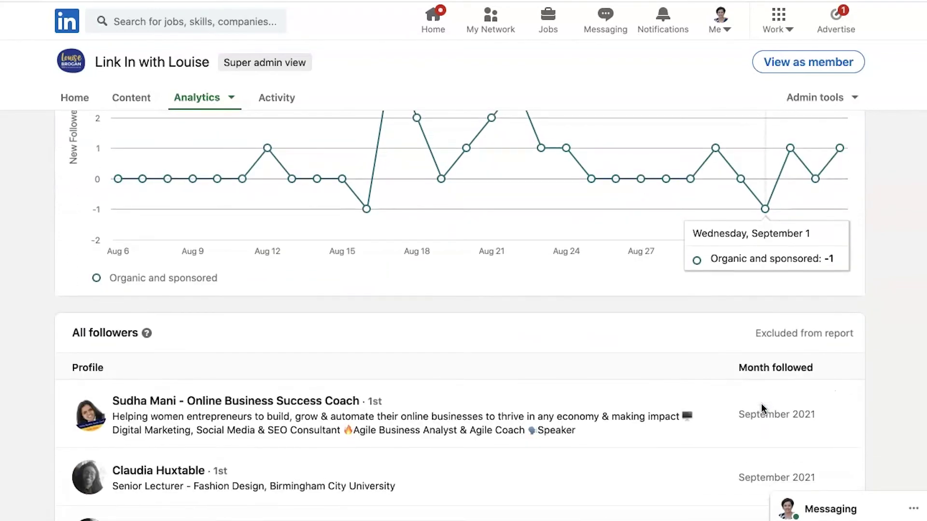
pyautogui.scroll(-5, 761, 406)
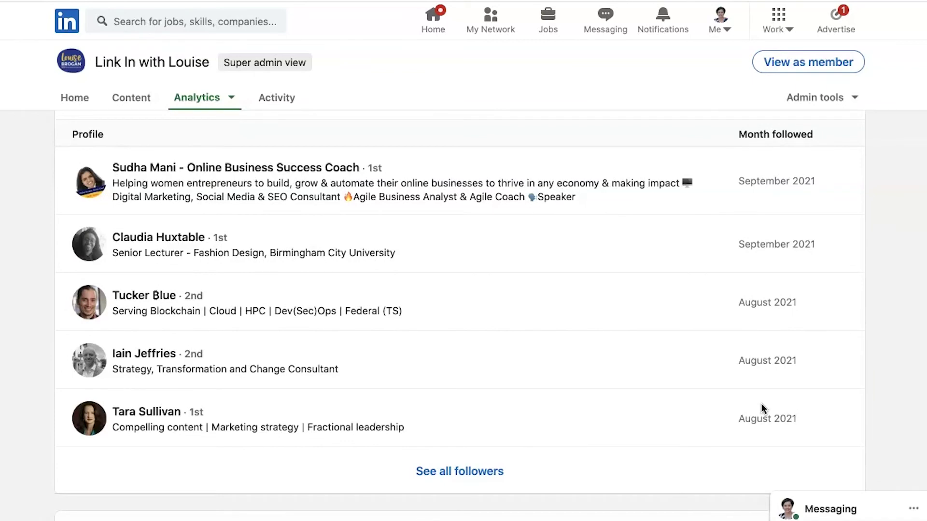
pyautogui.scroll(-7, 761, 404)
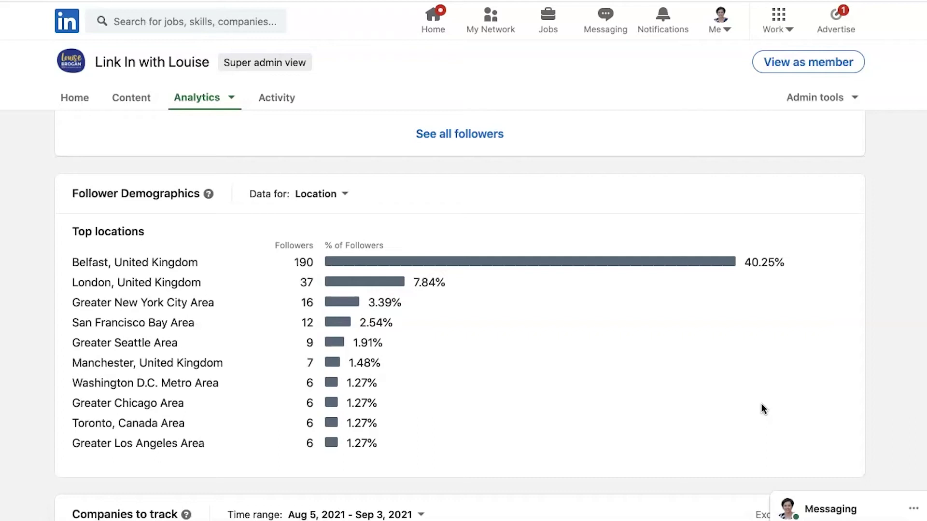
# Step: Switch Follower Demographics from Location to Industry, led by Professional Training & Coaching (60 followers, 9.08%)
pyautogui.scroll(-1, 690, 416)
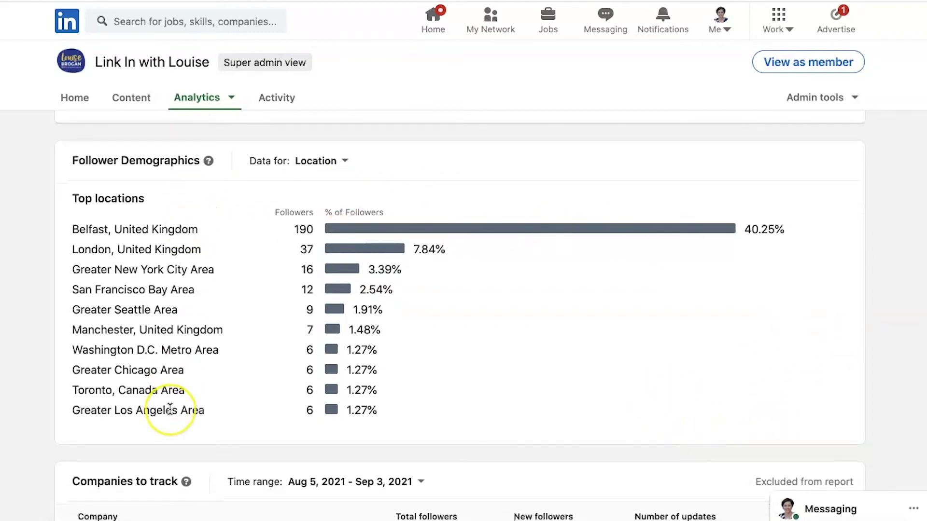
pyautogui.click(331, 161)
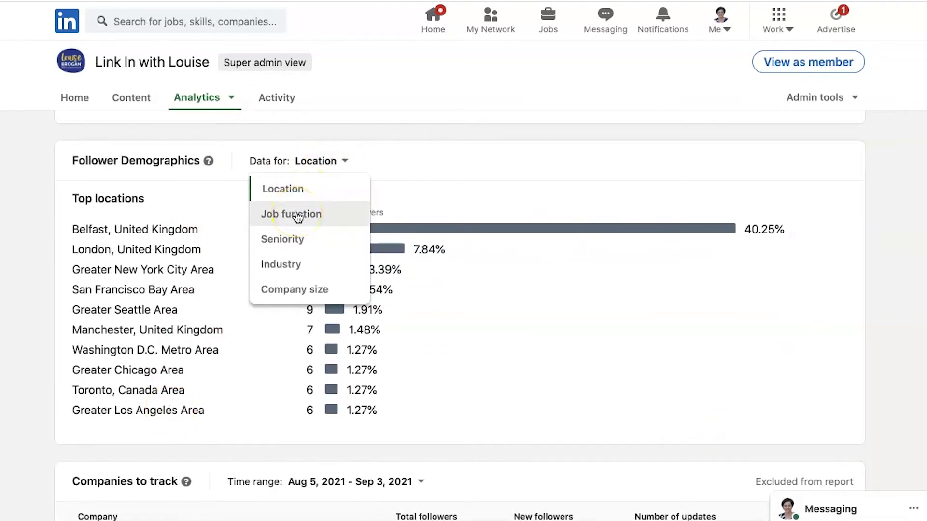
pyautogui.click(304, 265)
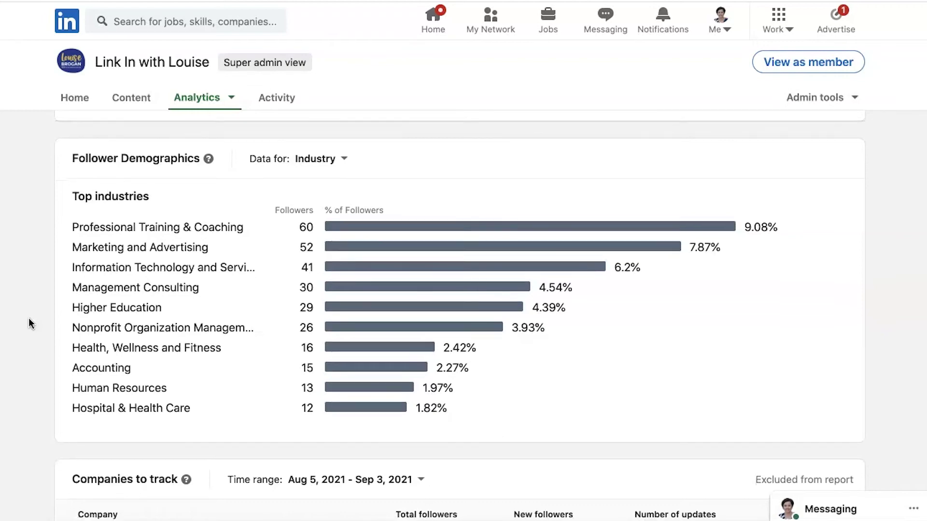
pyautogui.scroll(-1, 28, 318)
# Step: Scroll to the Companies to track table comparing Link In with Louise (680 followers, 3.73% engagement)
pyautogui.scroll(-4, 28, 317)
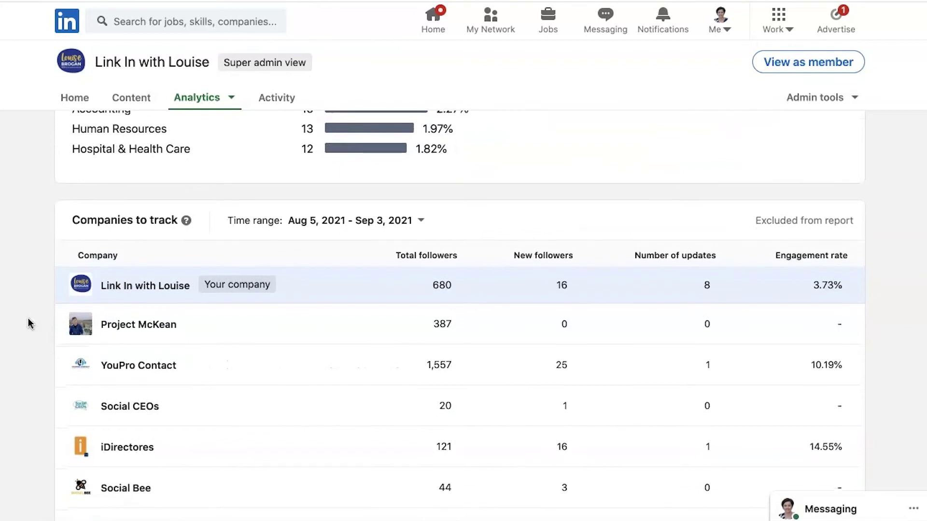
pyautogui.scroll(-2, 28, 320)
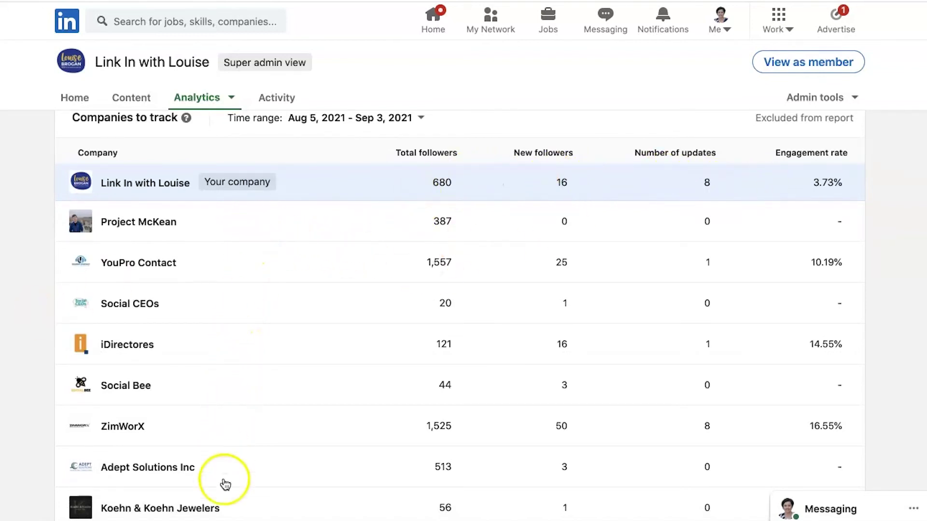
pyautogui.scroll(-1, 224, 482)
pyautogui.scroll(1, 225, 484)
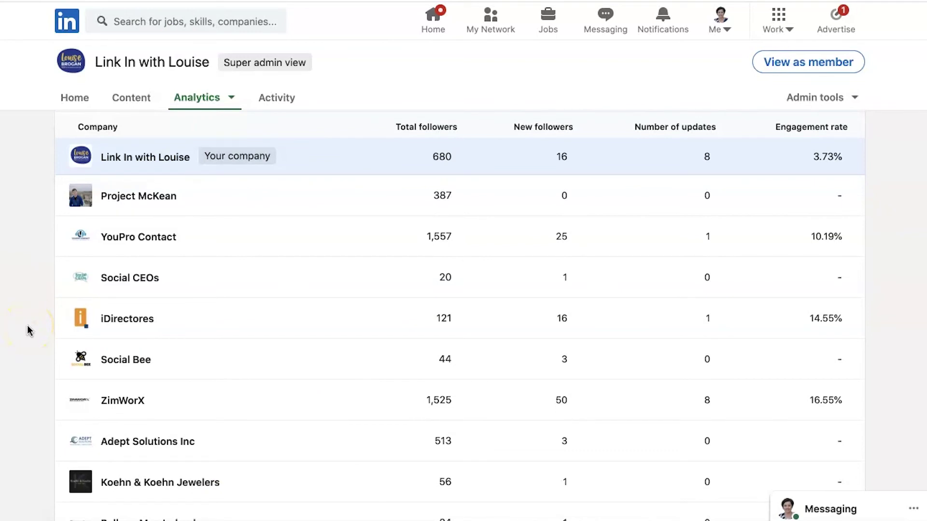
# Step: Browse the YouPro Contact company page from the comparison table, then return to the home feed
pyautogui.click(143, 238)
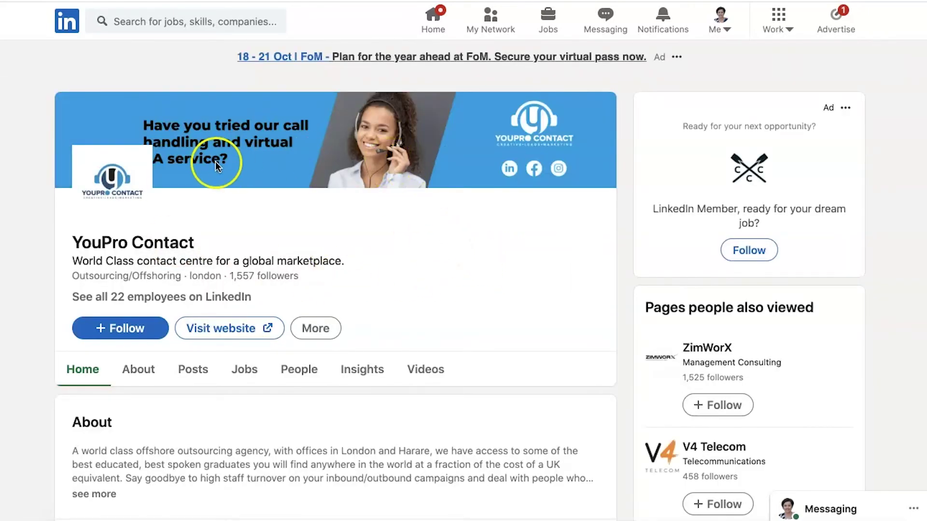
pyautogui.scroll(-2, 396, 278)
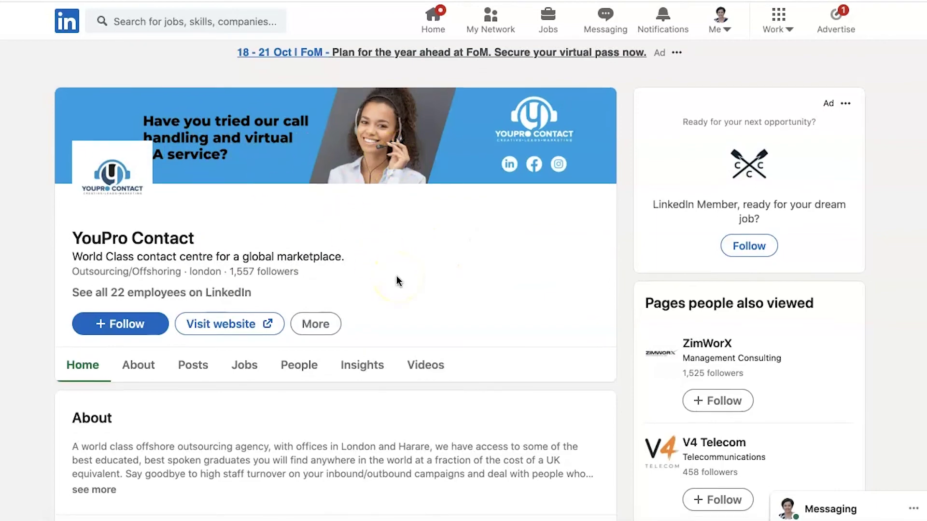
pyautogui.scroll(-8, 396, 280)
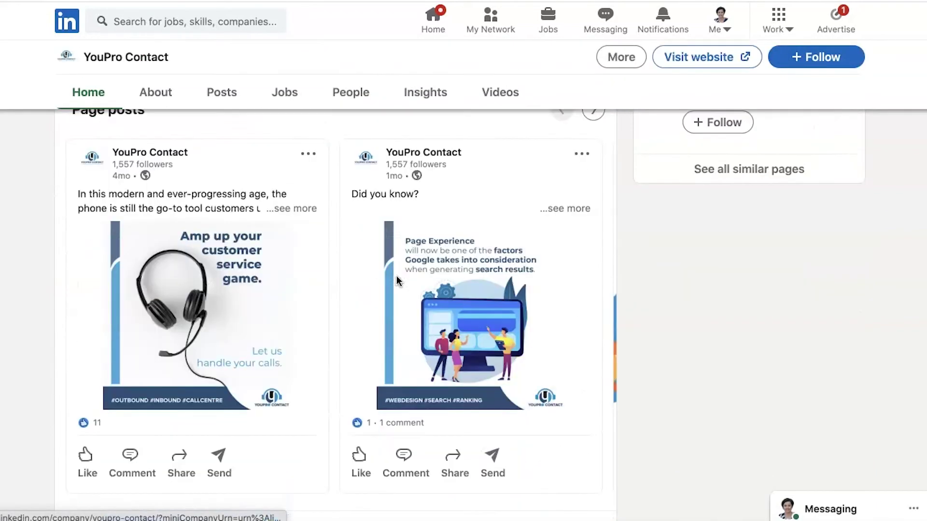
pyautogui.scroll(10, 396, 280)
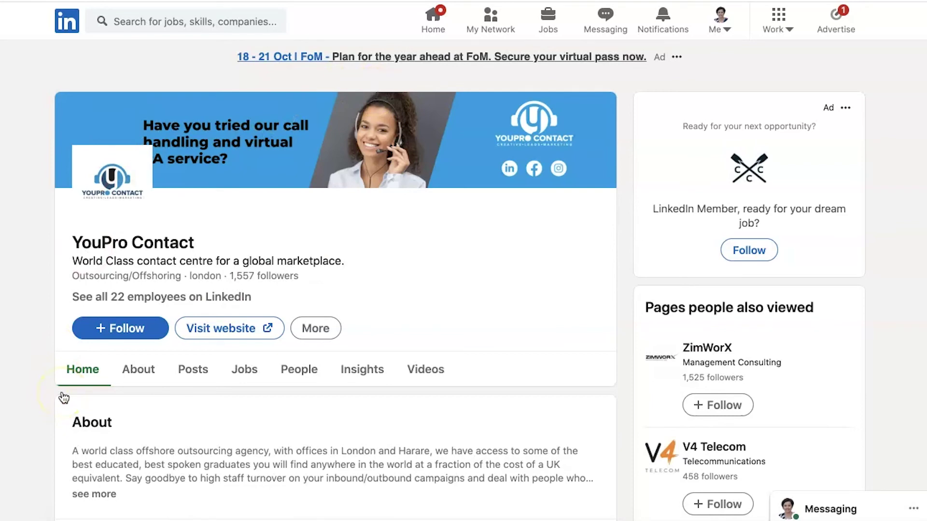
pyautogui.click(433, 15)
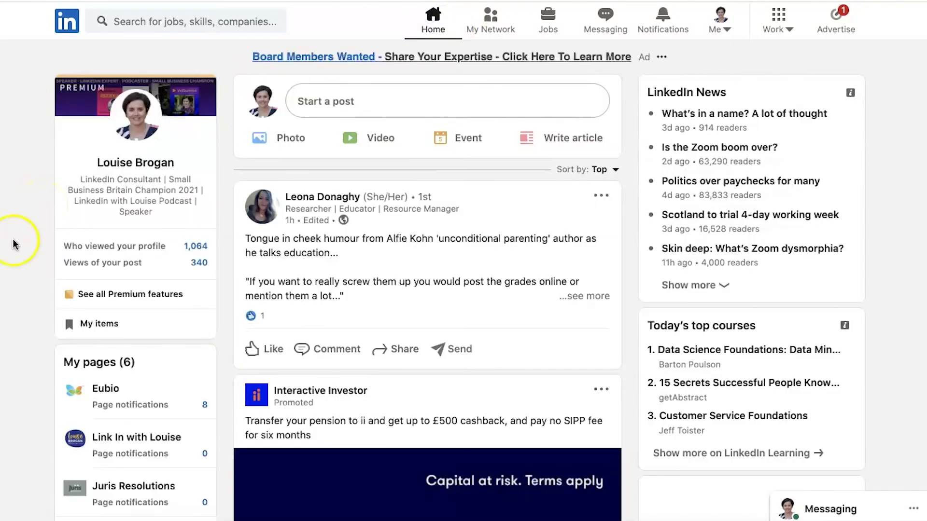
# Step: Open the company page's Followers analytics from My pages
pyautogui.click(153, 439)
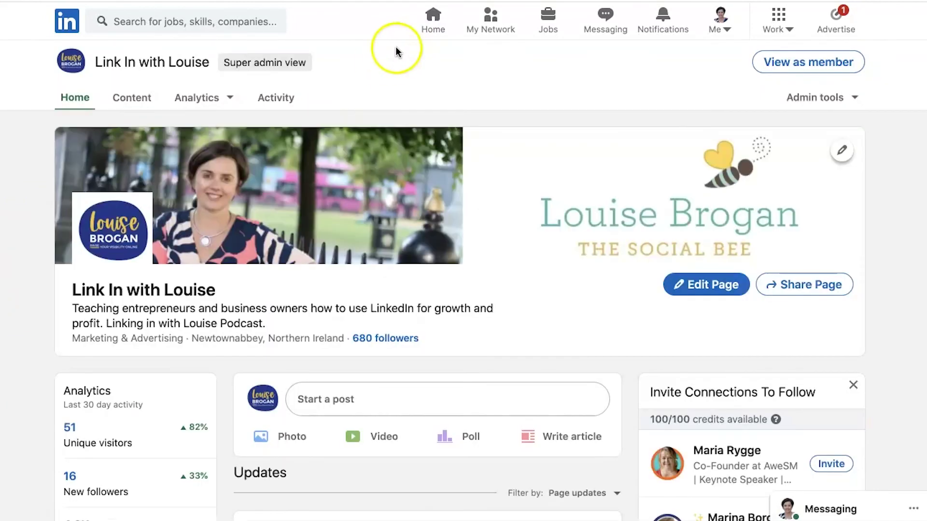
pyautogui.click(189, 101)
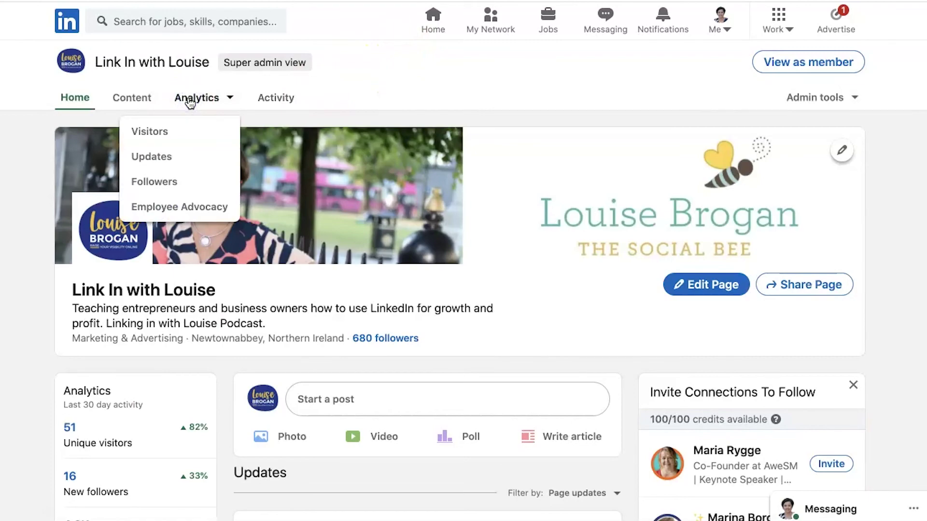
pyautogui.click(164, 189)
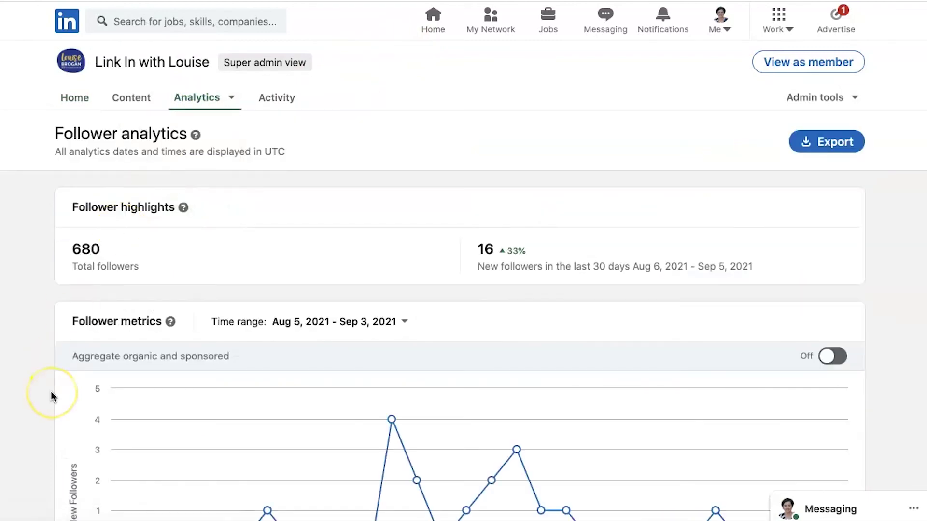
pyautogui.scroll(-20, 52, 394)
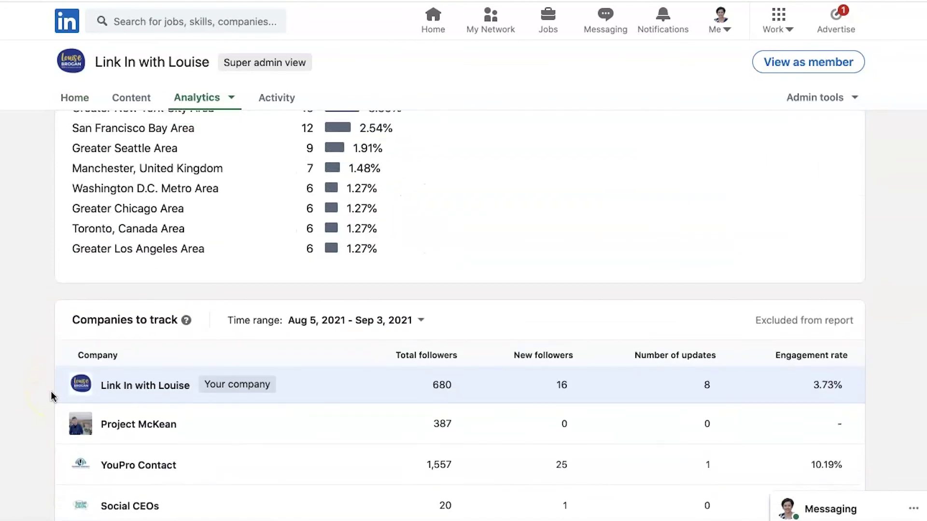
pyautogui.scroll(5, 51, 391)
# Step: Break follower demographics down by Seniority, then by Company size, led by 2 to 10 employees (29.04%)
pyautogui.click(315, 219)
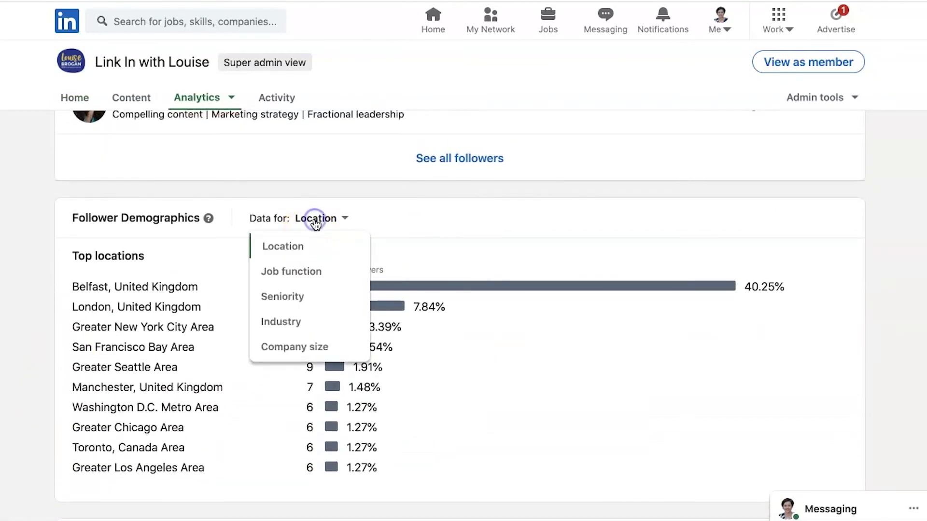
pyautogui.click(292, 301)
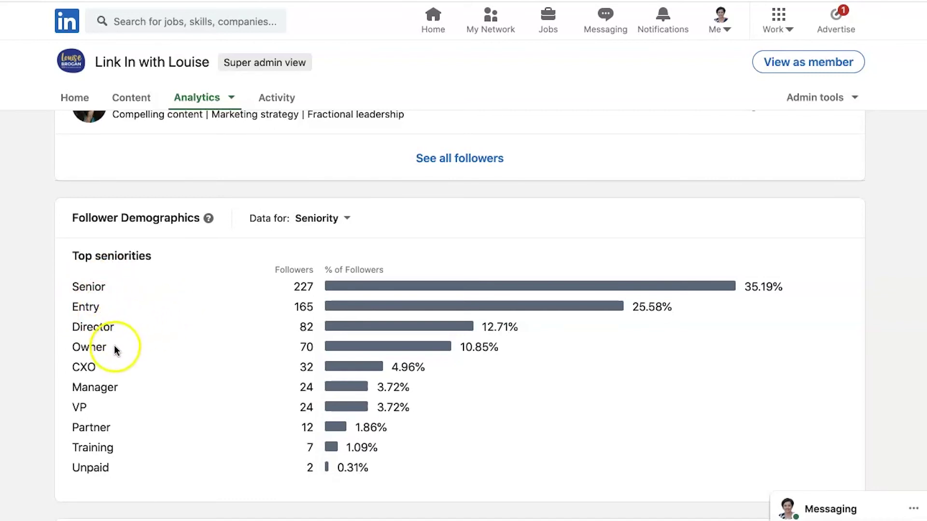
pyautogui.click(306, 220)
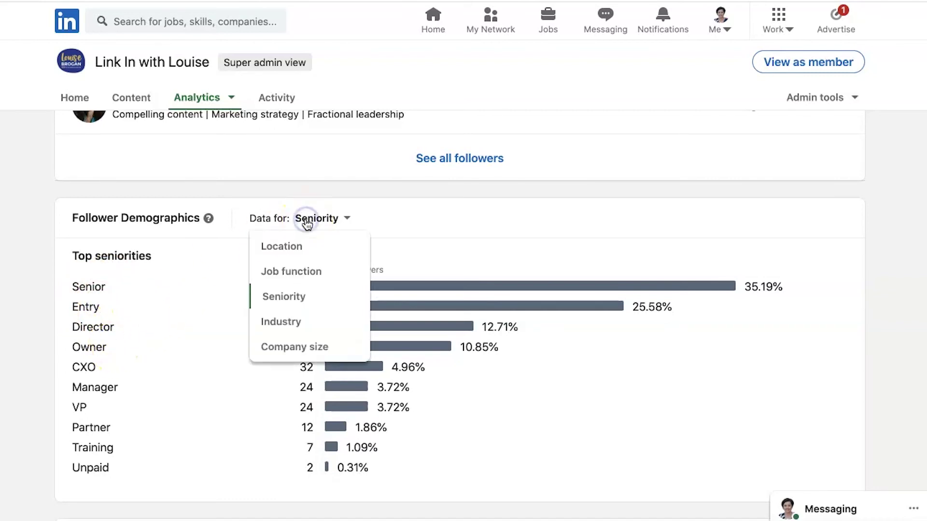
pyautogui.click(268, 347)
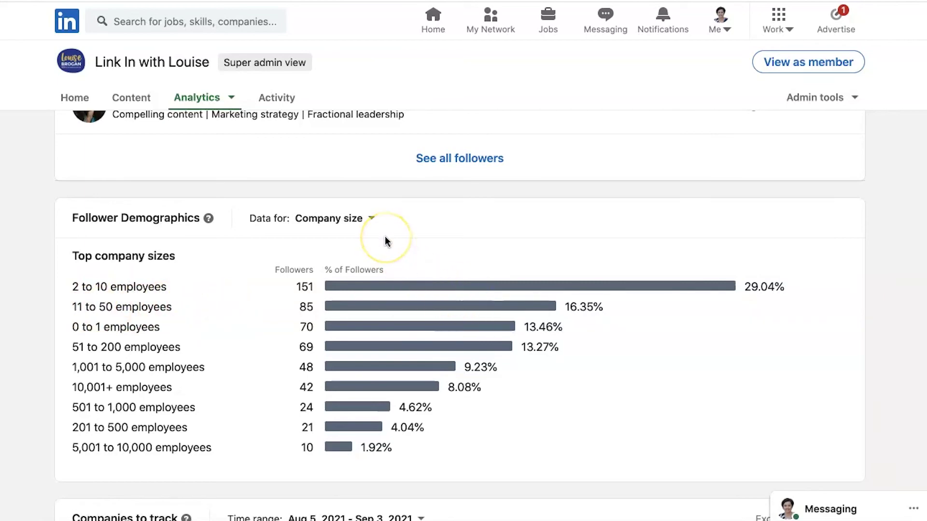
pyautogui.scroll(-10, 384, 236)
pyautogui.scroll(4, 384, 236)
pyautogui.scroll(15, 384, 236)
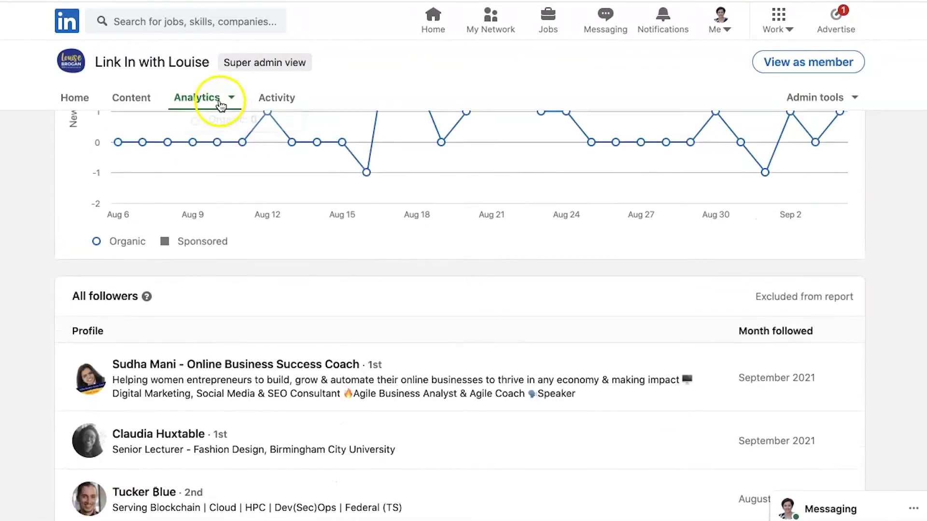
pyautogui.scroll(7, 220, 103)
# Step: Open the Employee Advocacy analytics, with all 30-day highlights at 0 for Aug 8 – Sep 6, 2021
pyautogui.click(217, 96)
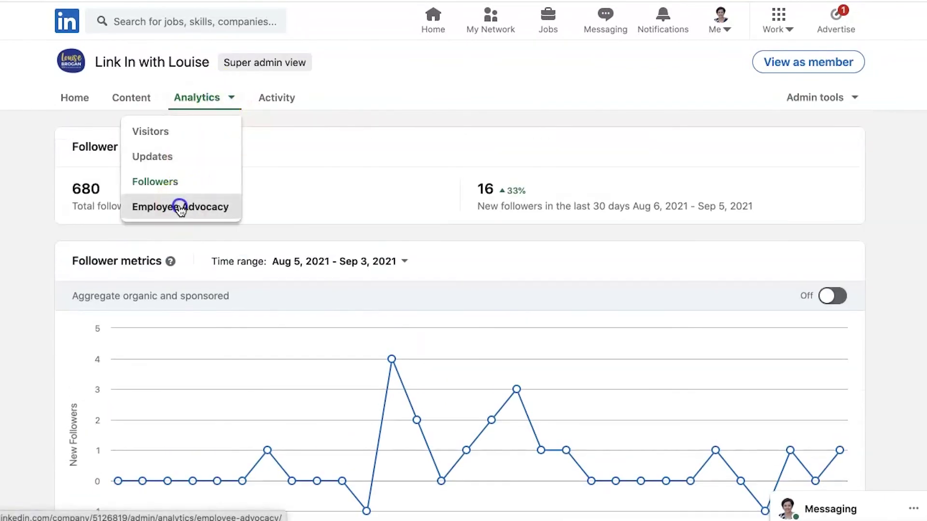
pyautogui.click(180, 207)
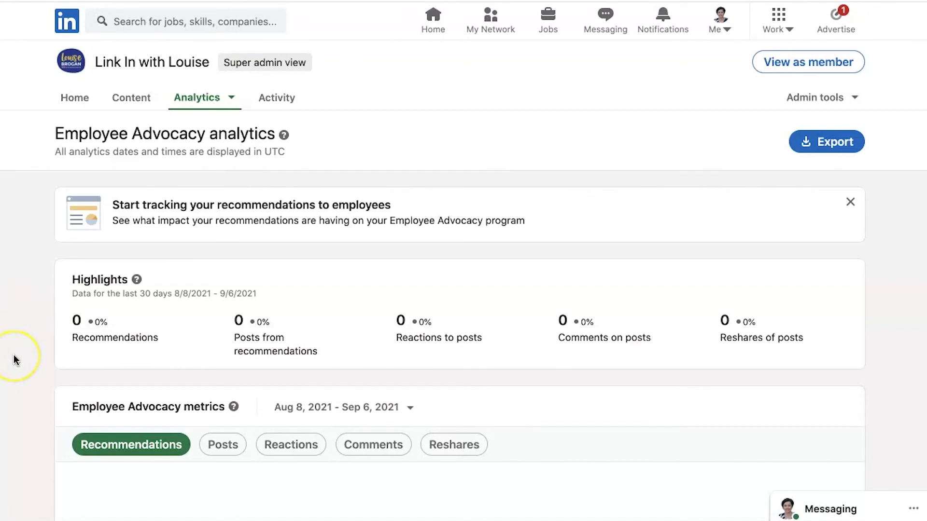
pyautogui.scroll(-1, 15, 360)
pyautogui.scroll(-2, 15, 359)
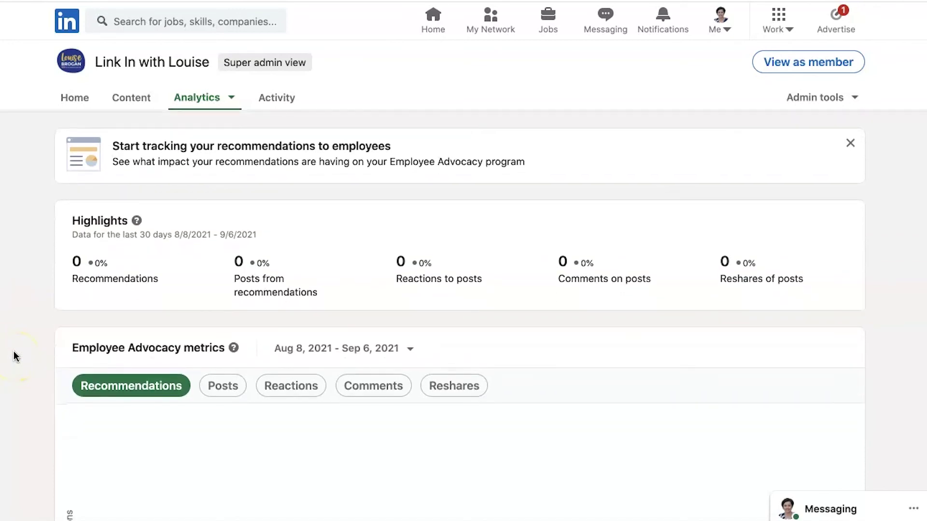
pyautogui.scroll(-5, 14, 356)
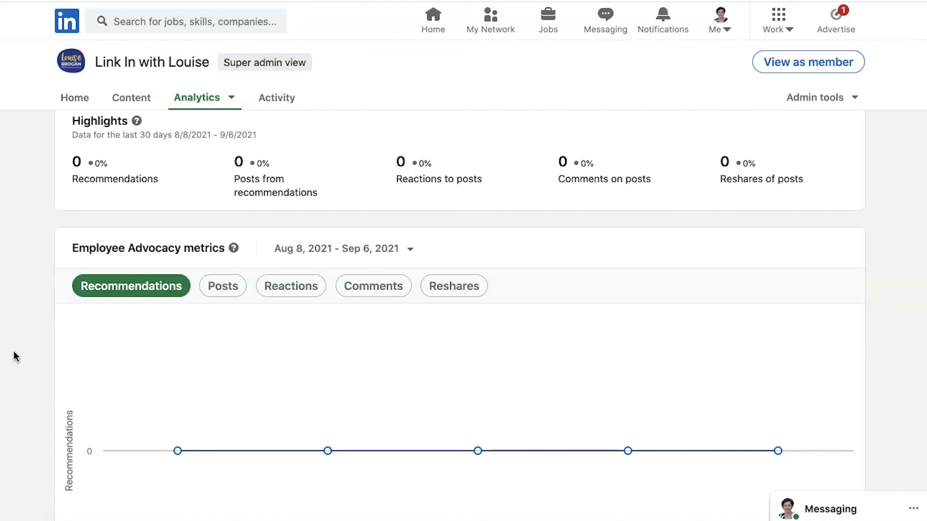
# Step: Scroll through the Employee Advocacy metrics and engagement sections
pyautogui.moveTo(200, 178)
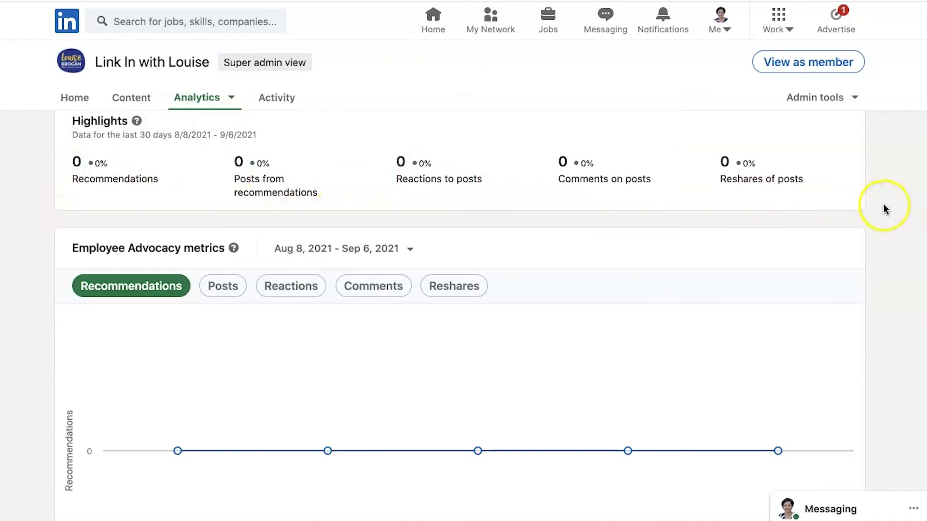
pyautogui.scroll(-3, 884, 207)
pyautogui.scroll(-10, 884, 208)
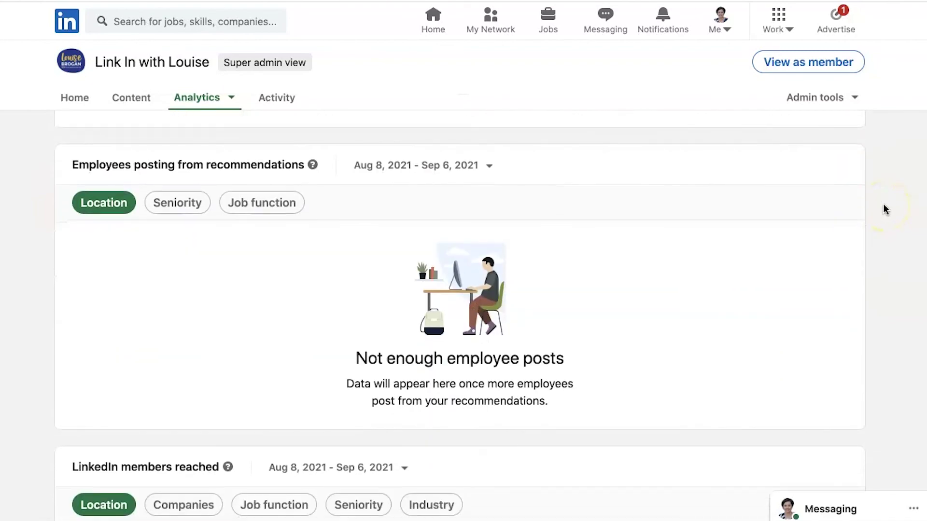
pyautogui.scroll(-4, 885, 209)
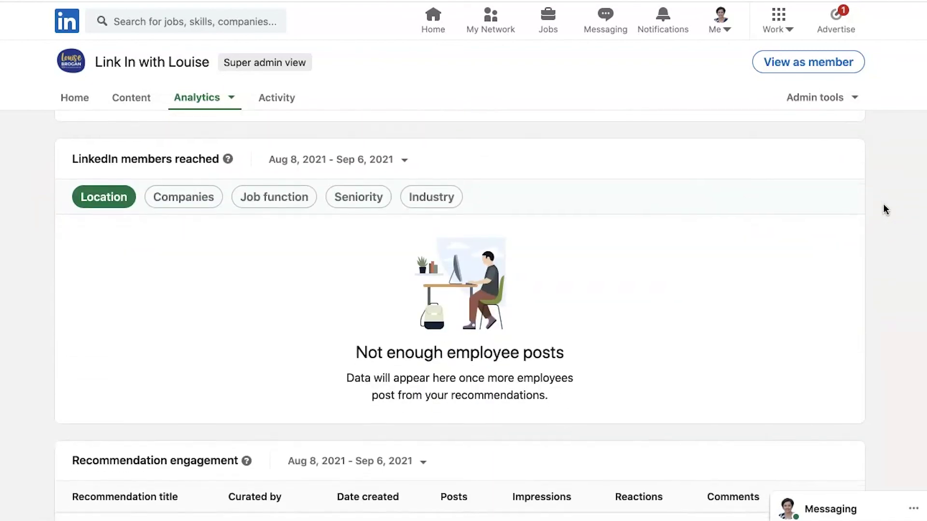
pyautogui.scroll(-4, 886, 209)
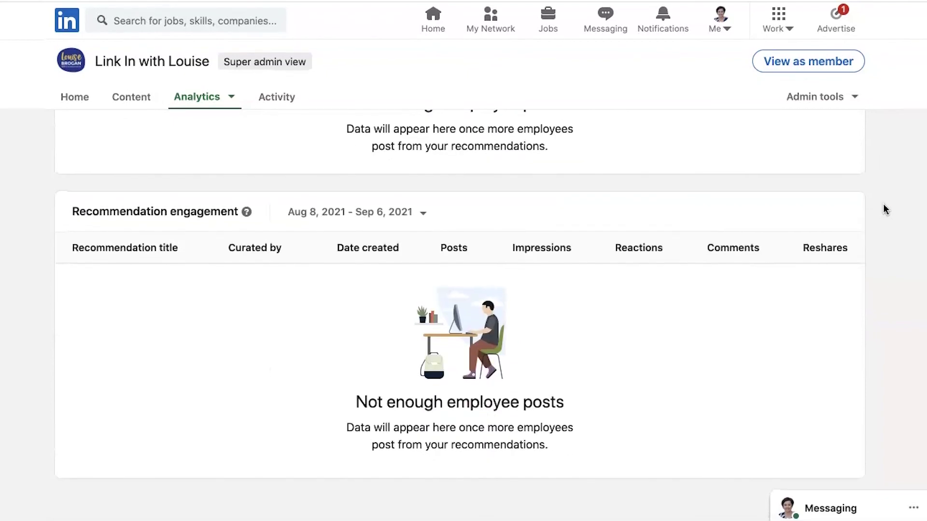
pyautogui.scroll(20, 714, 252)
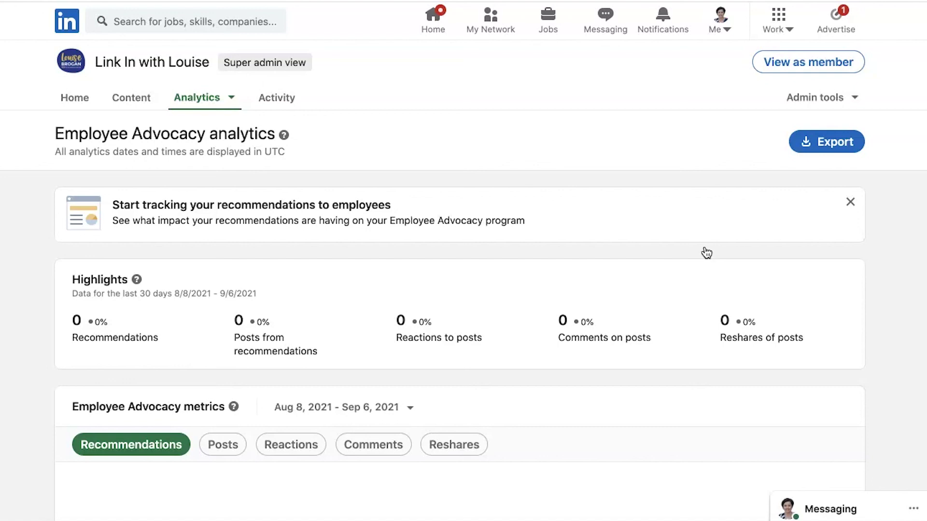
# Step: Go to the Link In with Louise admin Home, scroll its posts' organic impressions, and return to the top
pyautogui.click(75, 99)
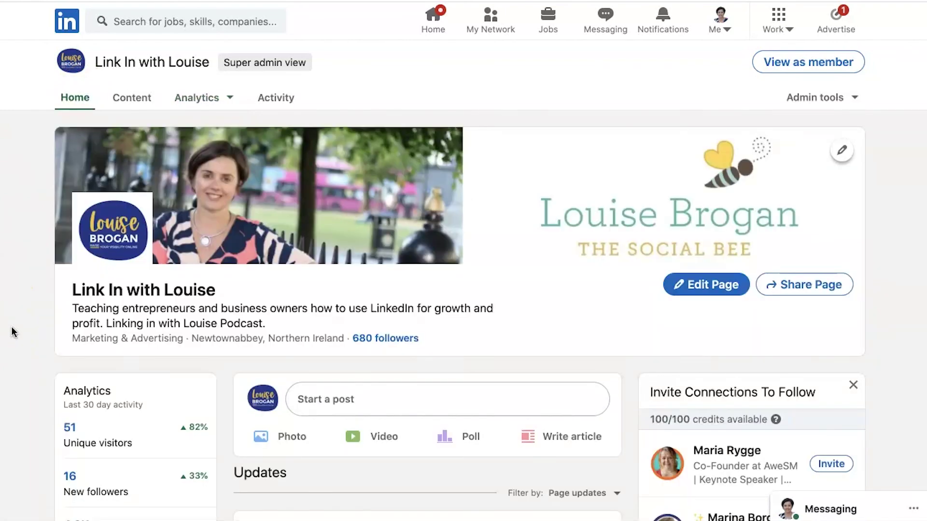
pyautogui.scroll(-9, 12, 331)
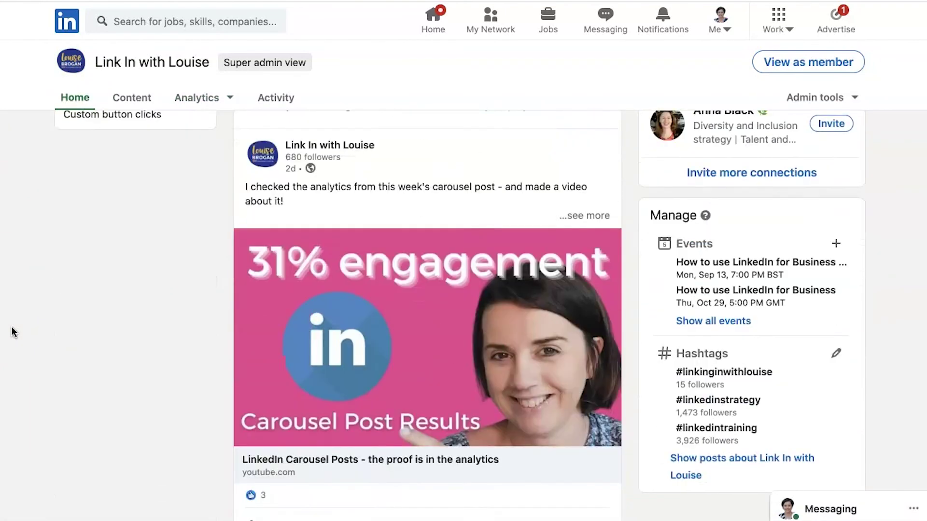
pyautogui.scroll(-7, 12, 331)
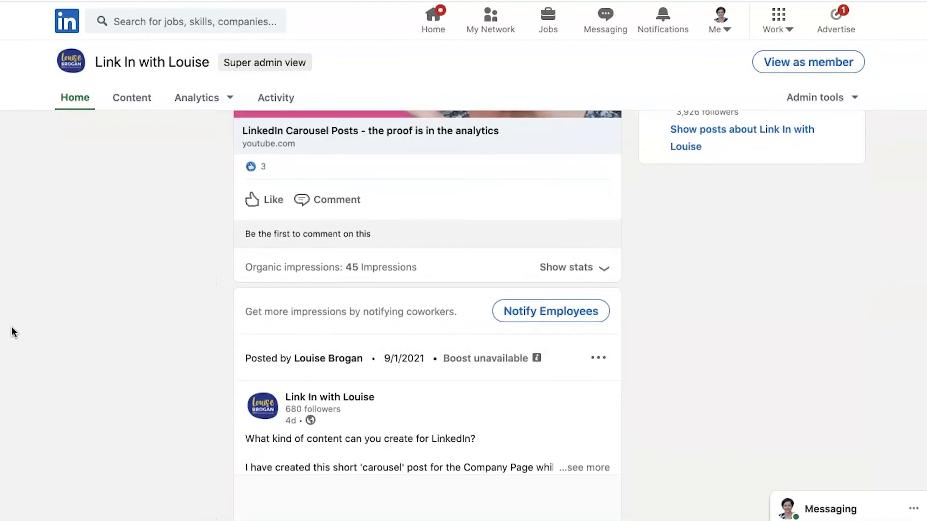
pyautogui.scroll(-11, 13, 332)
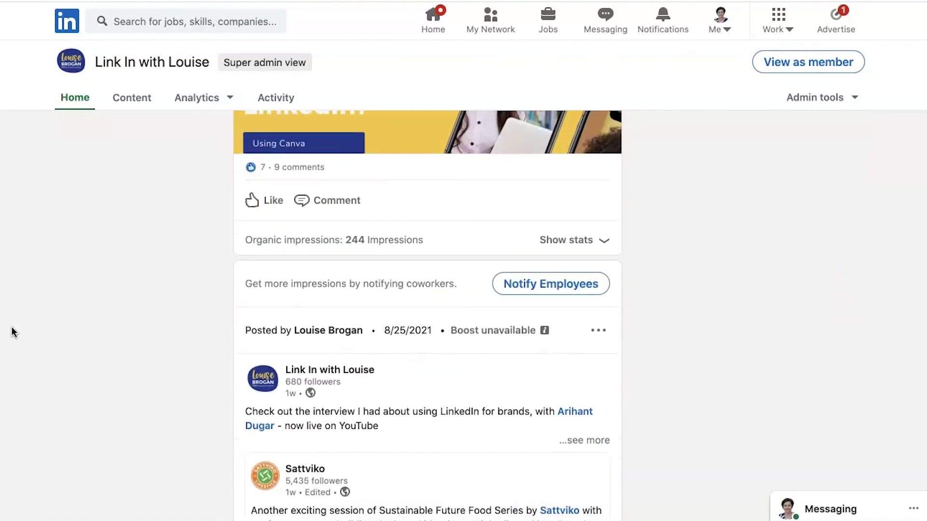
pyautogui.scroll(-15, 13, 332)
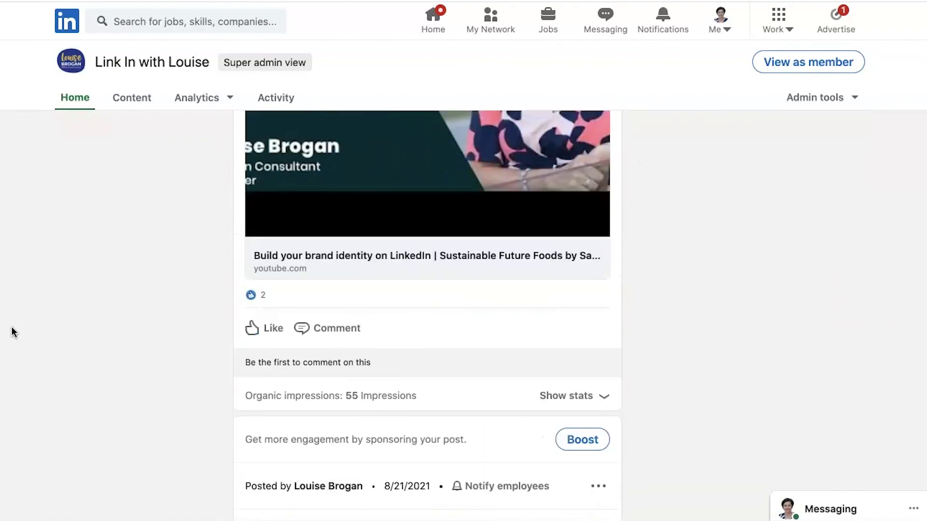
pyautogui.scroll(-3, 11, 331)
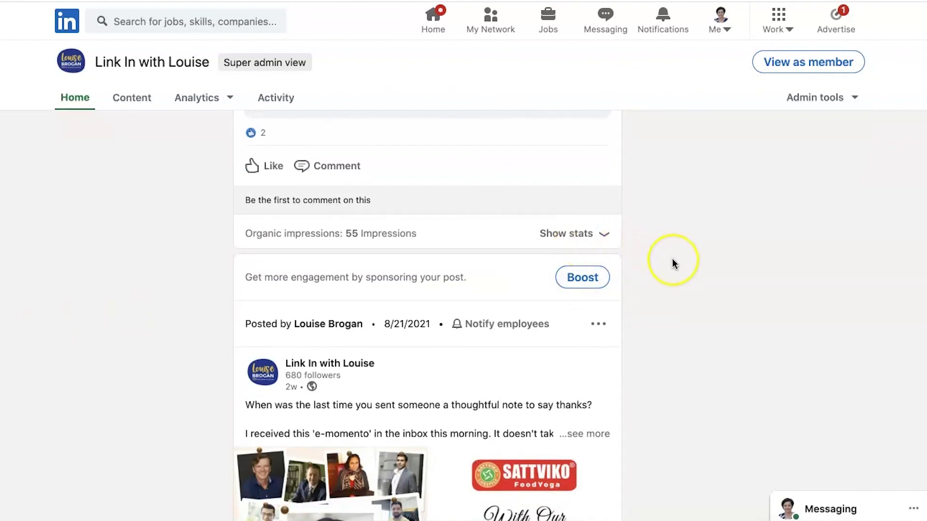
pyautogui.scroll(-3, 673, 261)
pyautogui.scroll(-8, 671, 259)
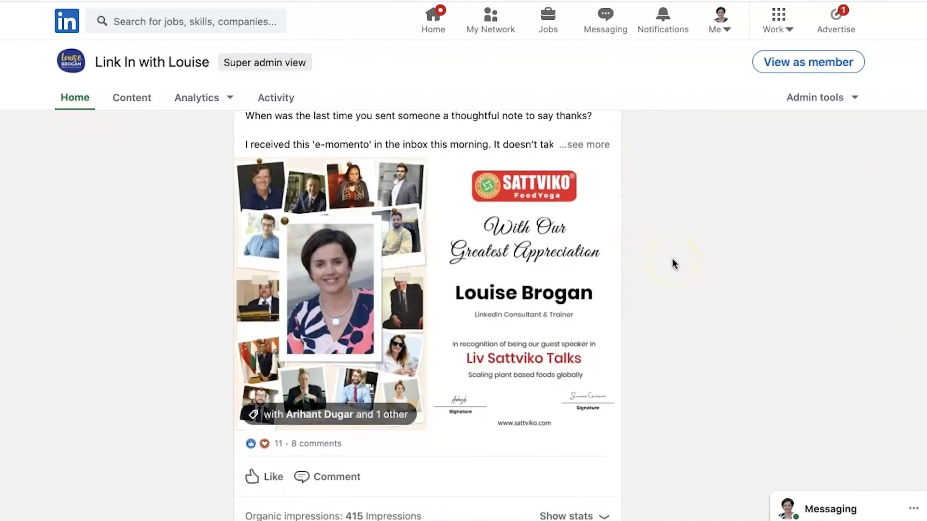
pyautogui.press('Home')
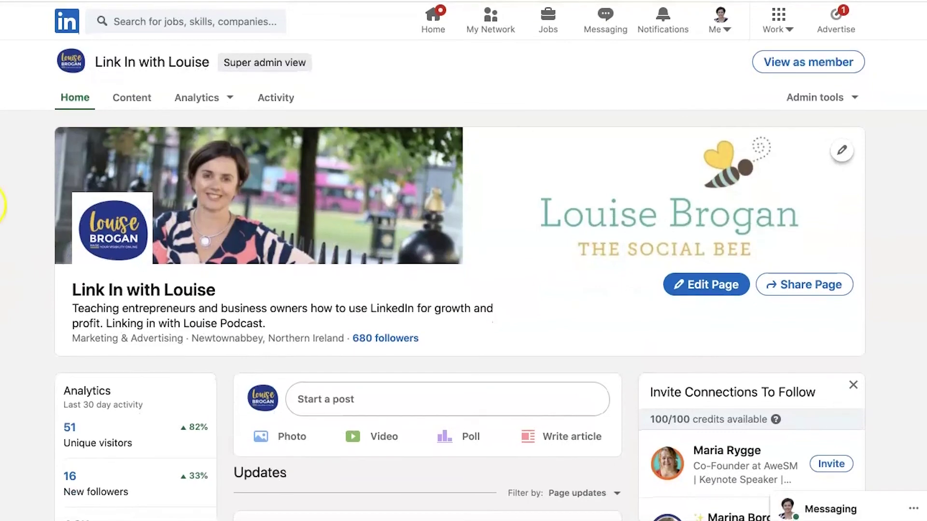